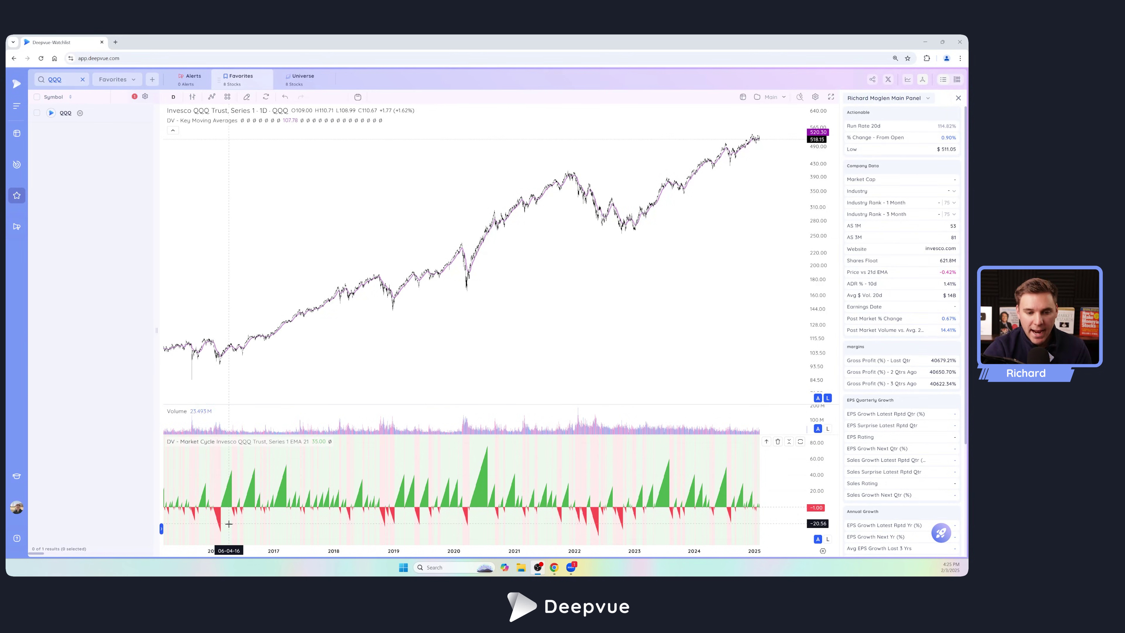
Step: Zoom and pan the QQQ chart to review the Market Cycle history
scroll(681, 206, up, 3)
scroll(681, 205, up, 5)
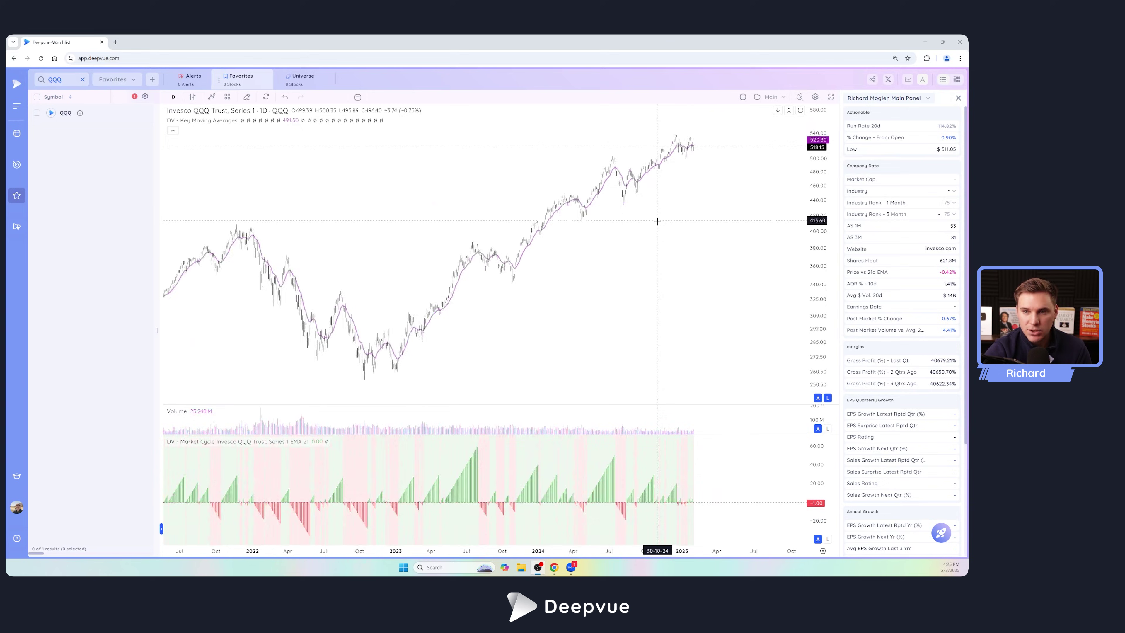
scroll(582, 277, up, 6)
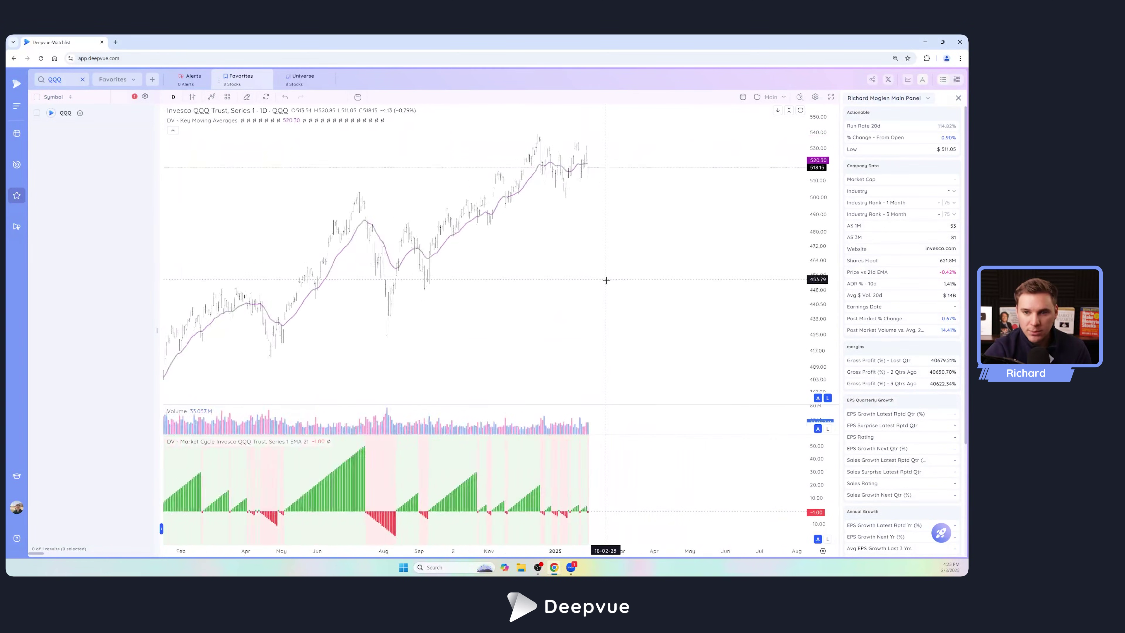
scroll(600, 329, up, 2)
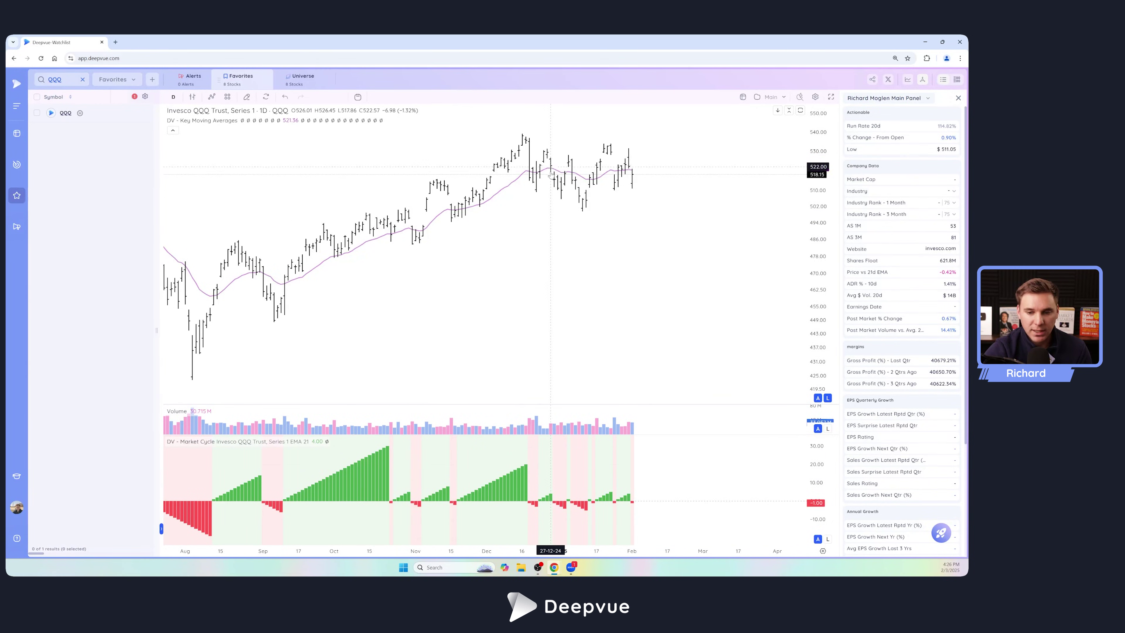
scroll(580, 222, down, 3)
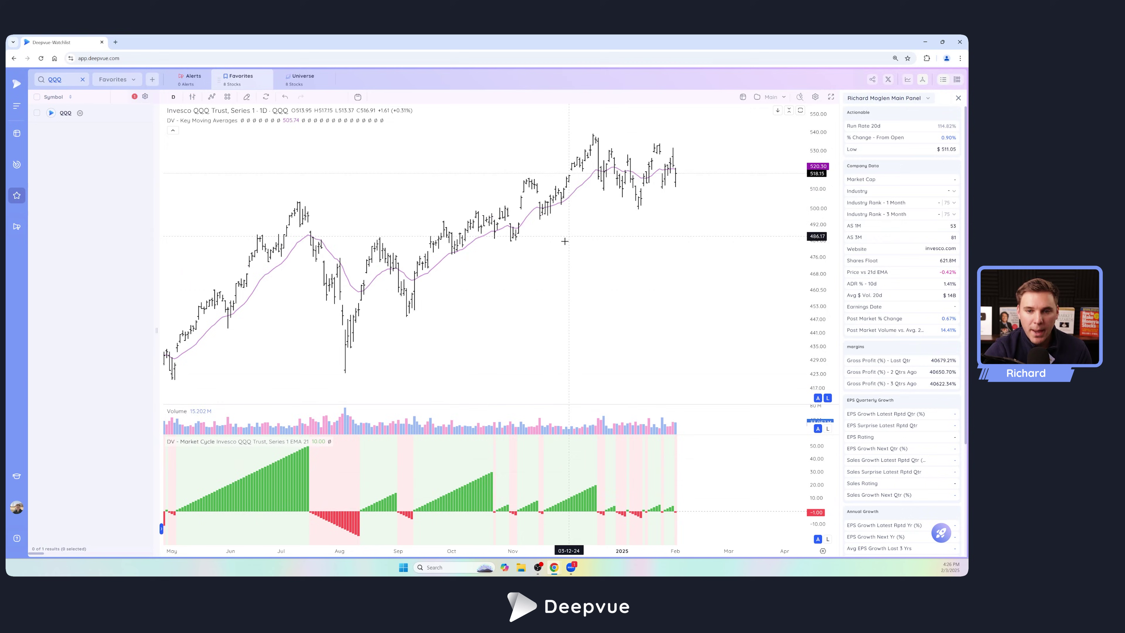
scroll(559, 261, down, 2)
scroll(533, 311, left, 10)
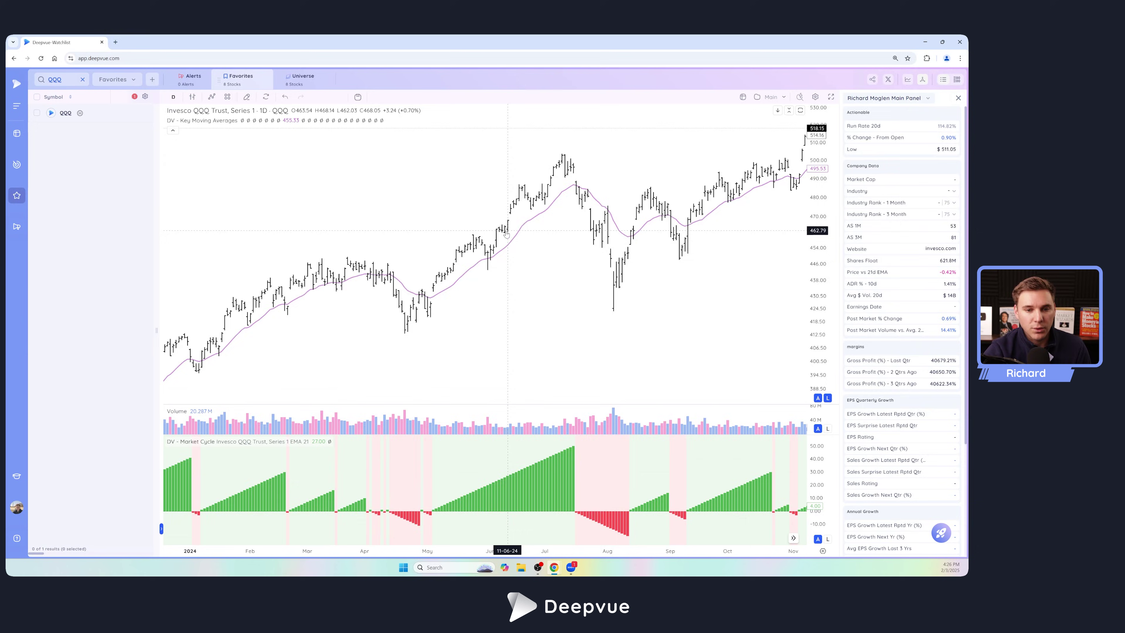
scroll(501, 328, down, 5)
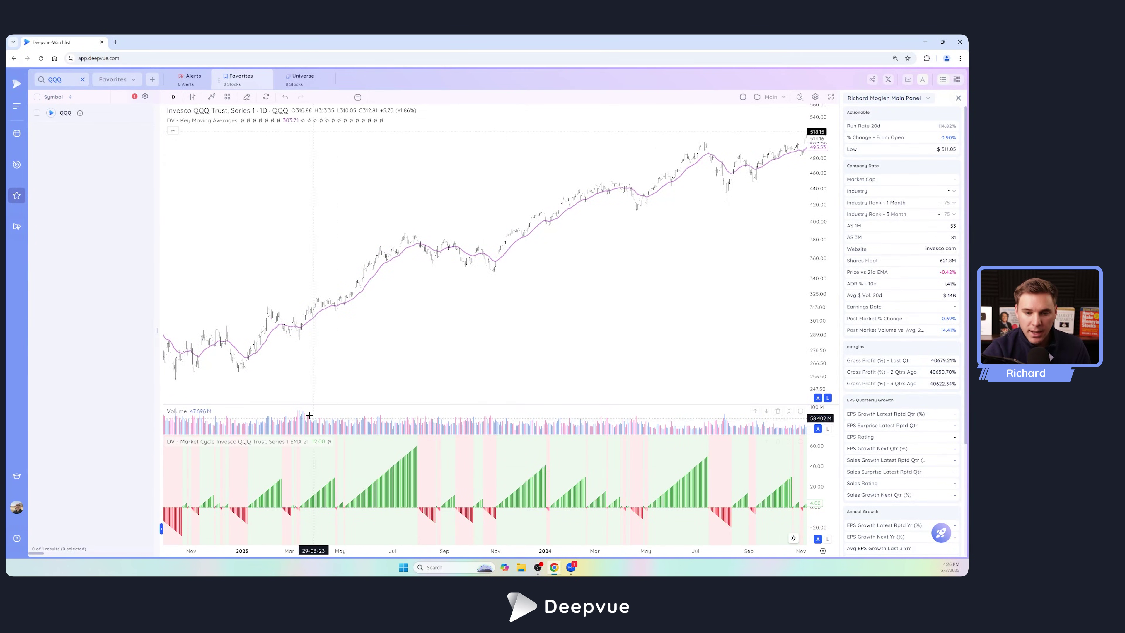
scroll(367, 364, down, 2)
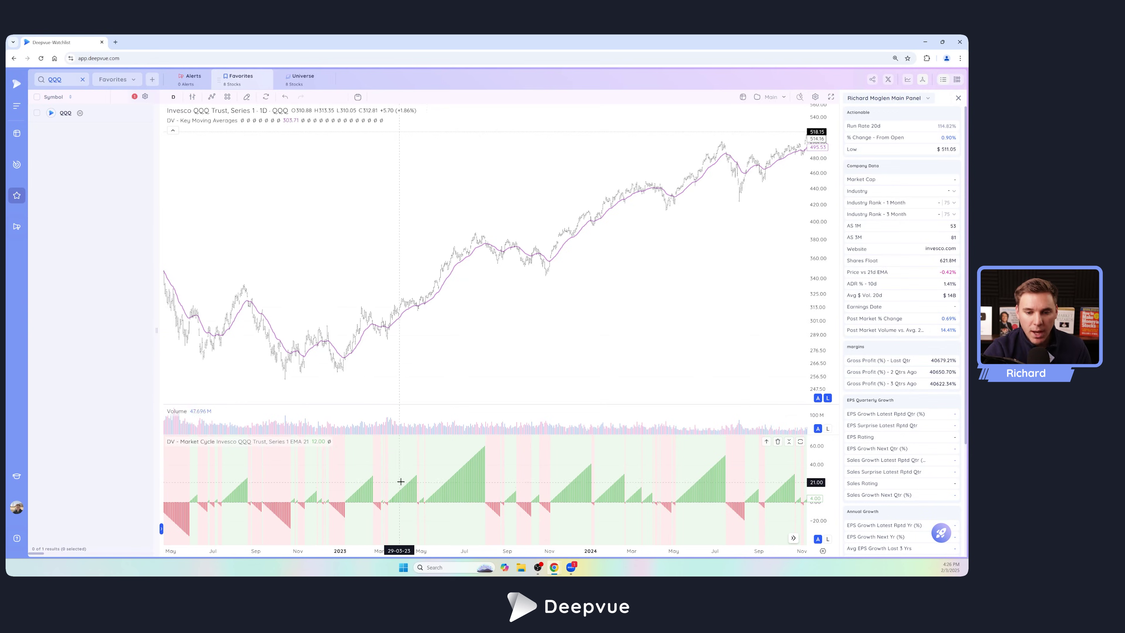
scroll(401, 479, up, 2)
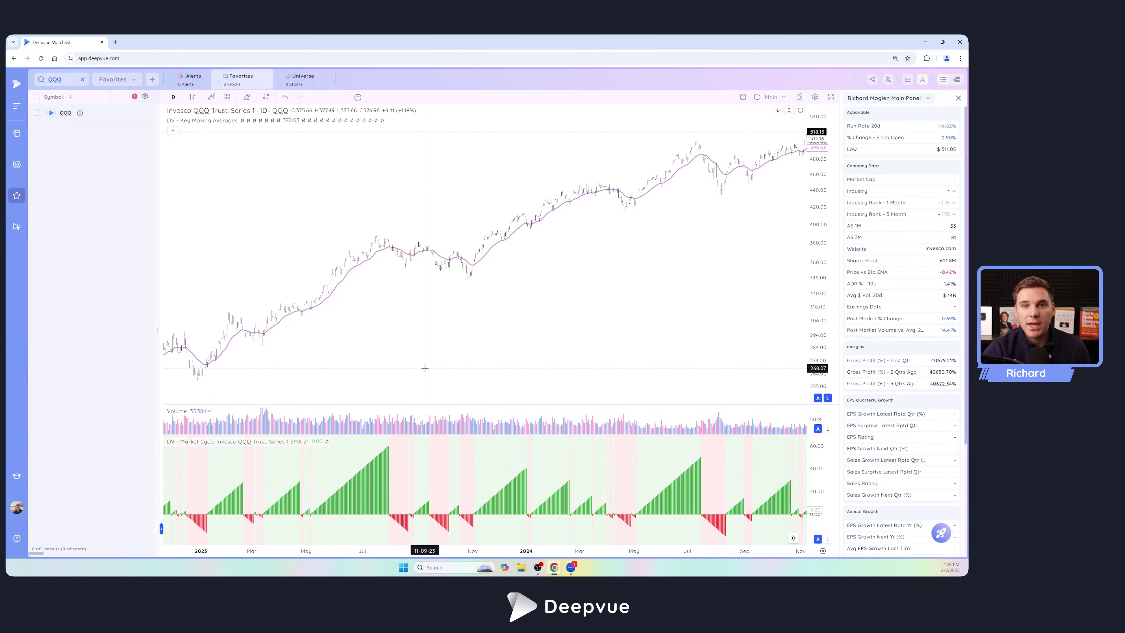
Step: Show the Market Cycle inputs (QQQ base index, 21 EMA) and toggle the stress-test dots
click(328, 441)
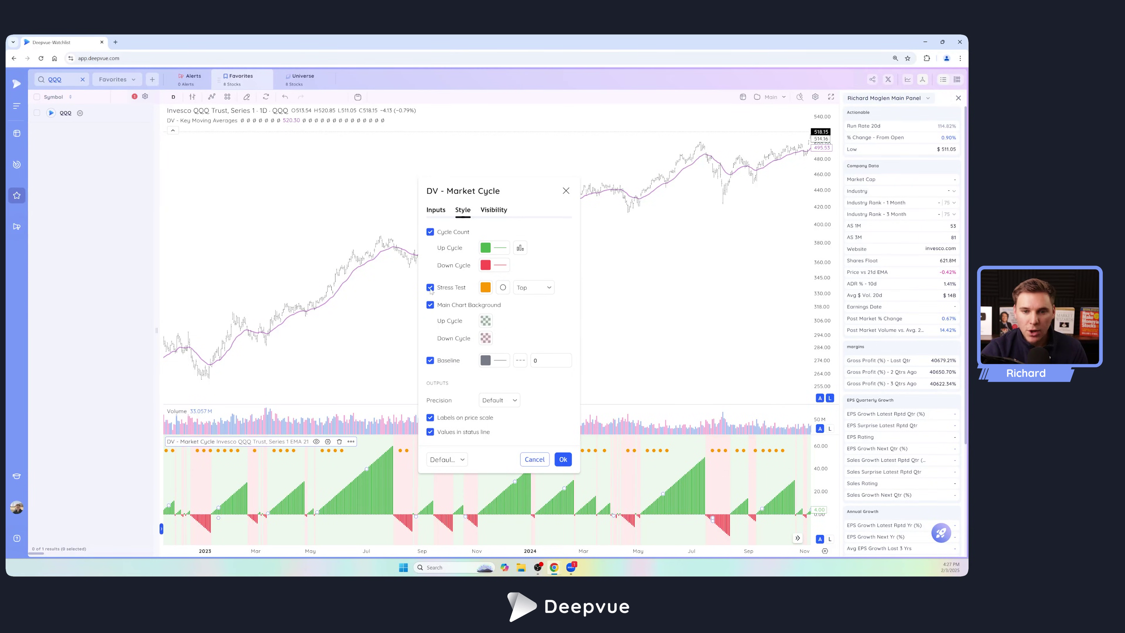
click(436, 211)
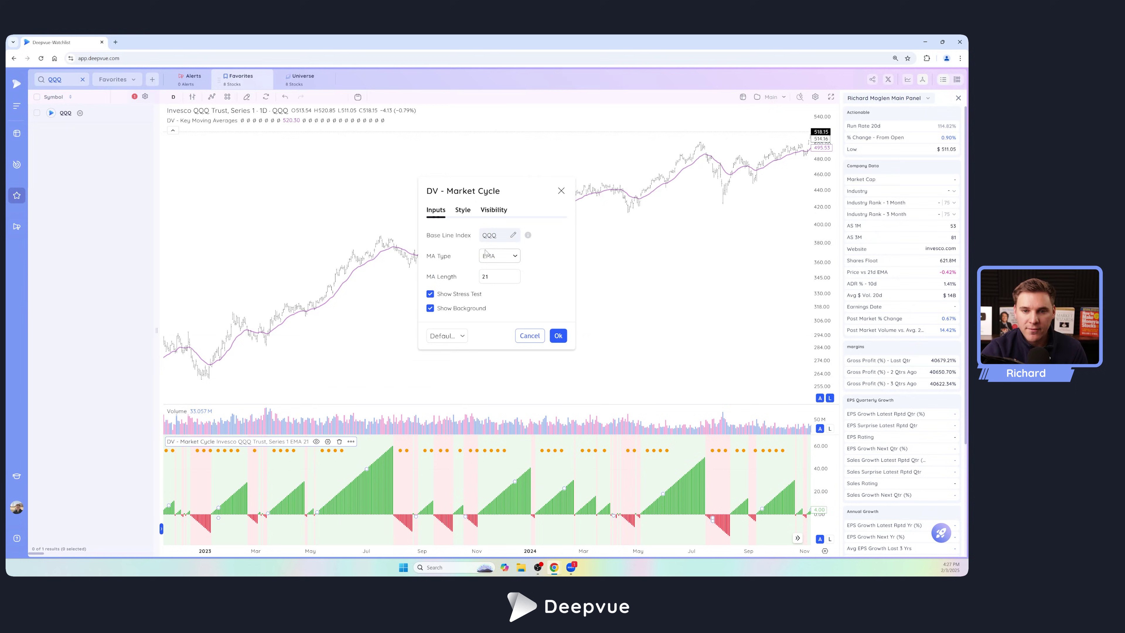
click(430, 294)
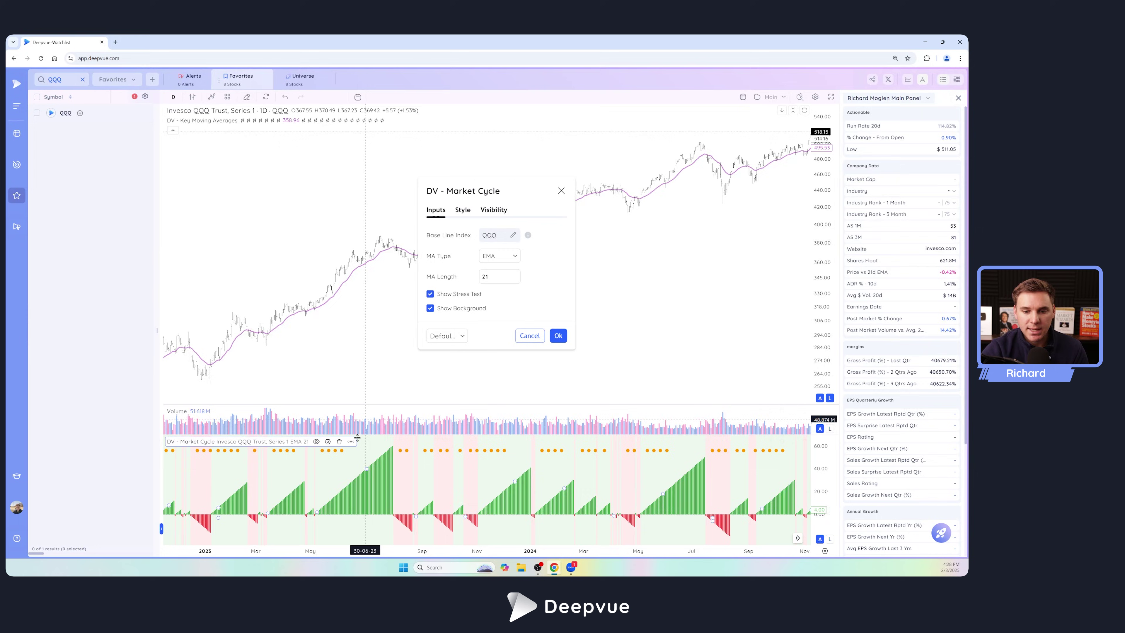
Step: Close the Market Cycle settings and frame the chart on late 2022 to mid-2023
scroll(357, 437, up, 4)
click(337, 393)
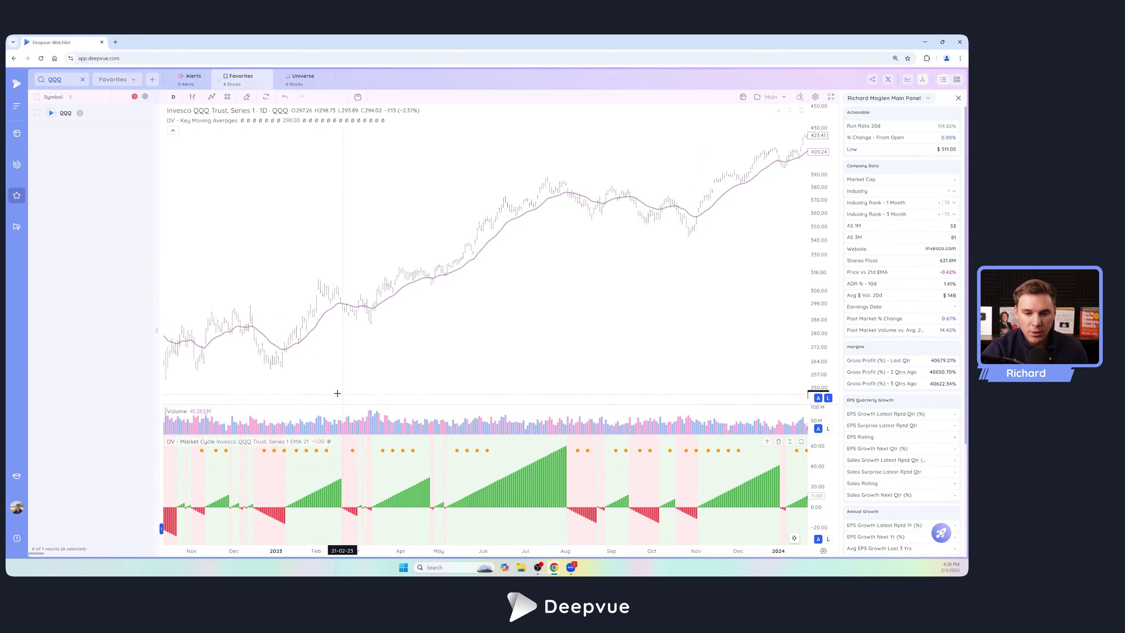
drag(337, 393, 537, 369)
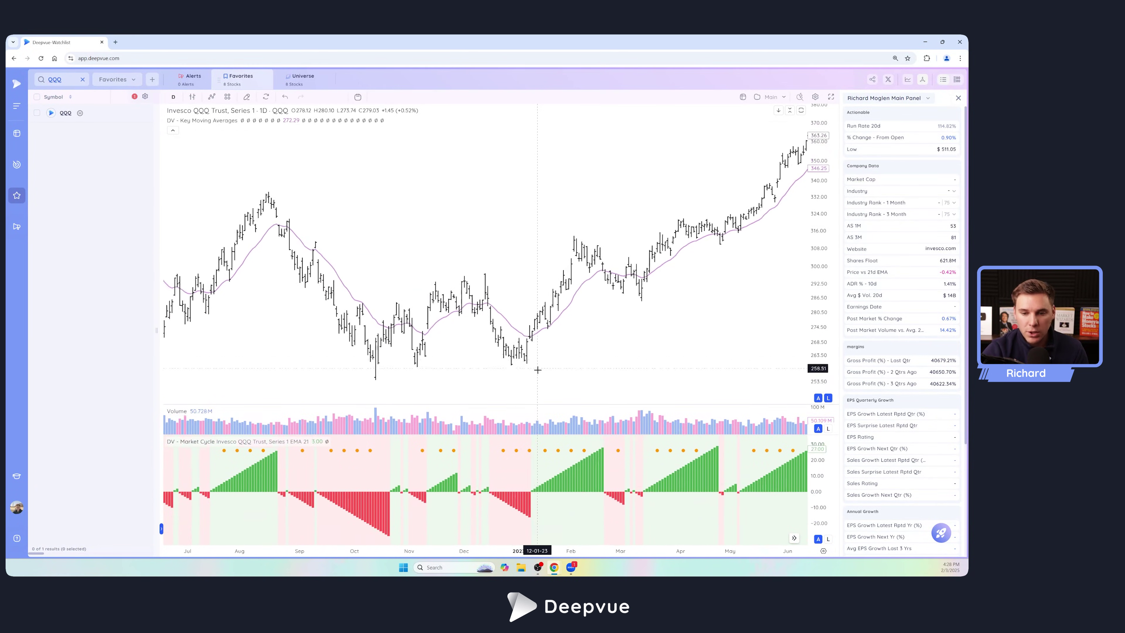
scroll(537, 369, up, 5)
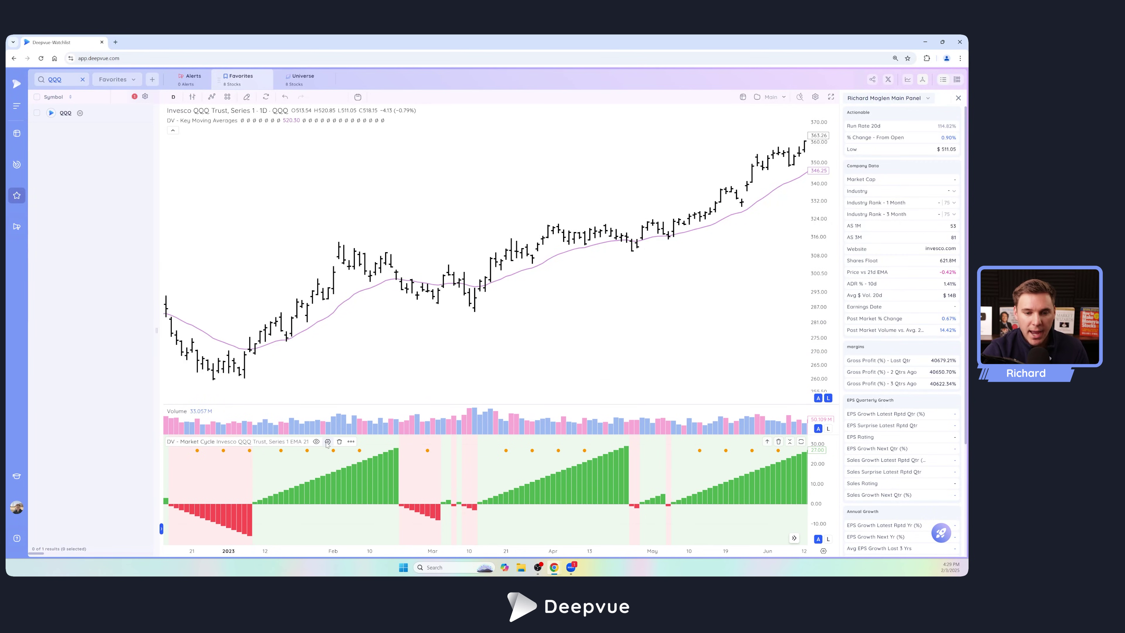
Step: Uncheck Show Stress Test in the Market Cycle inputs to hide the dots
click(328, 442)
click(433, 356)
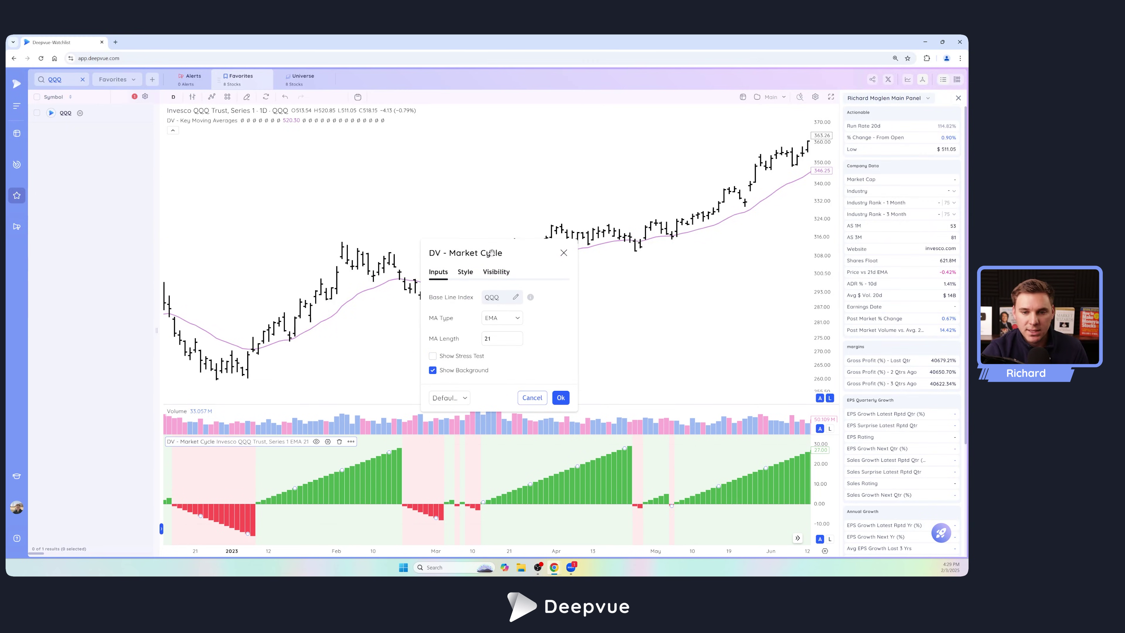
drag(471, 252, 465, 232)
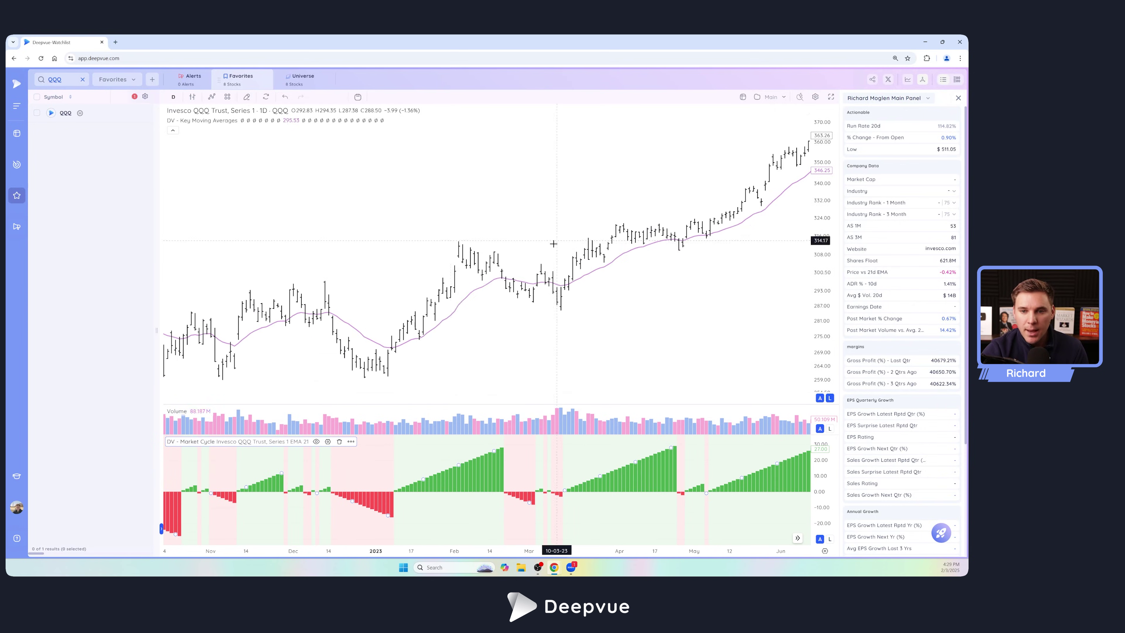
Step: Load the NVDA chart via symbol search and zoom out to late 2023 through 2025
click(430, 211)
text(q)
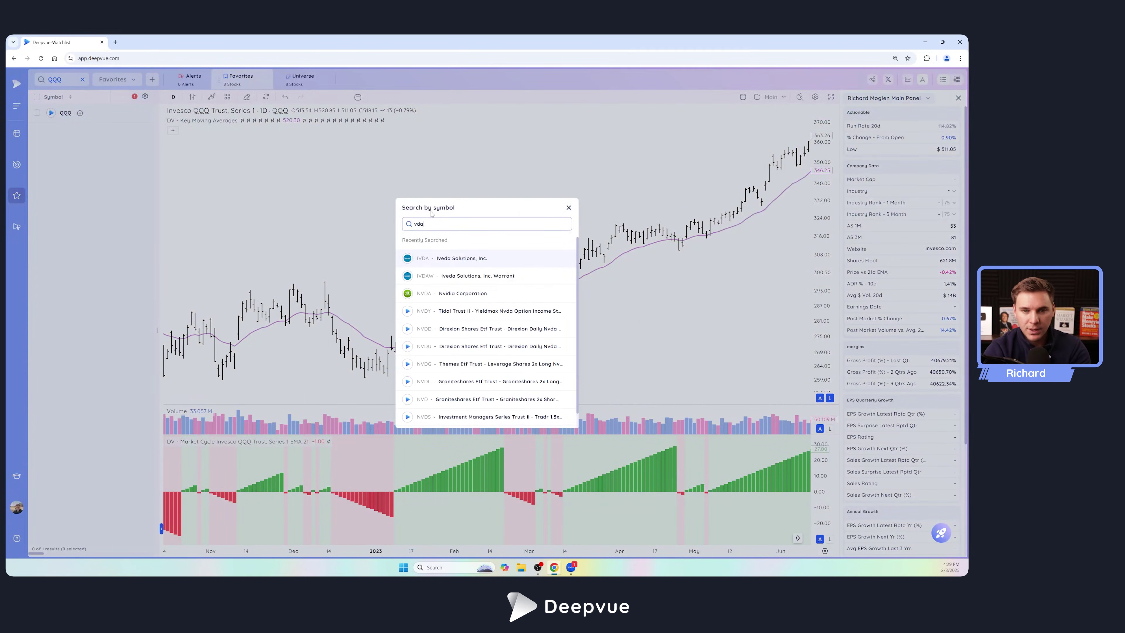
key(BackSpace)
text(nvda)
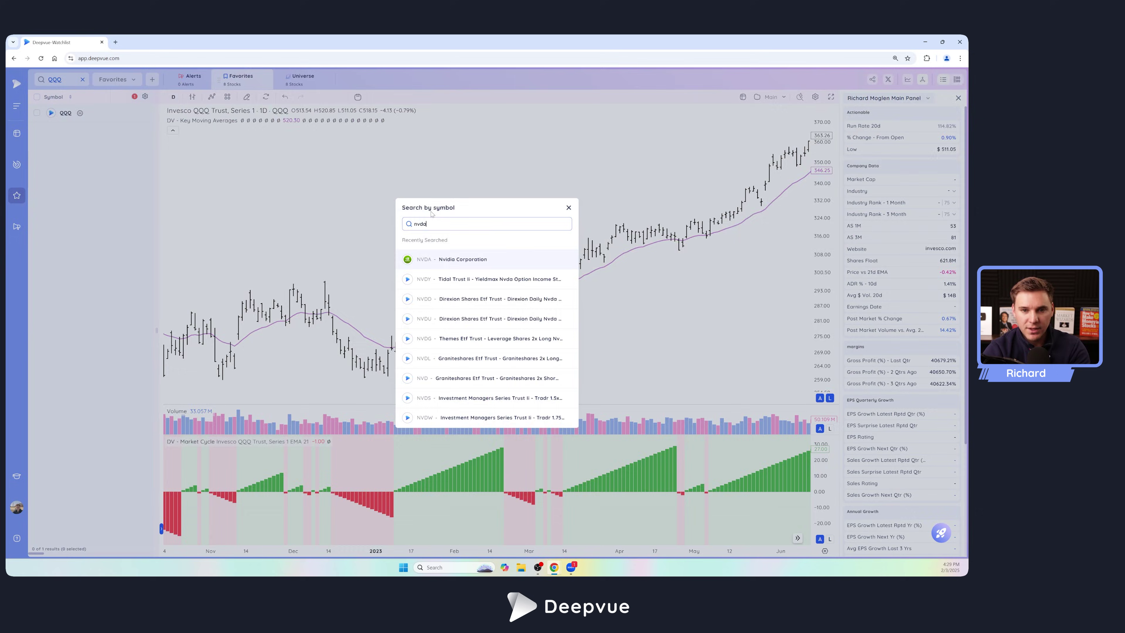
key(Return)
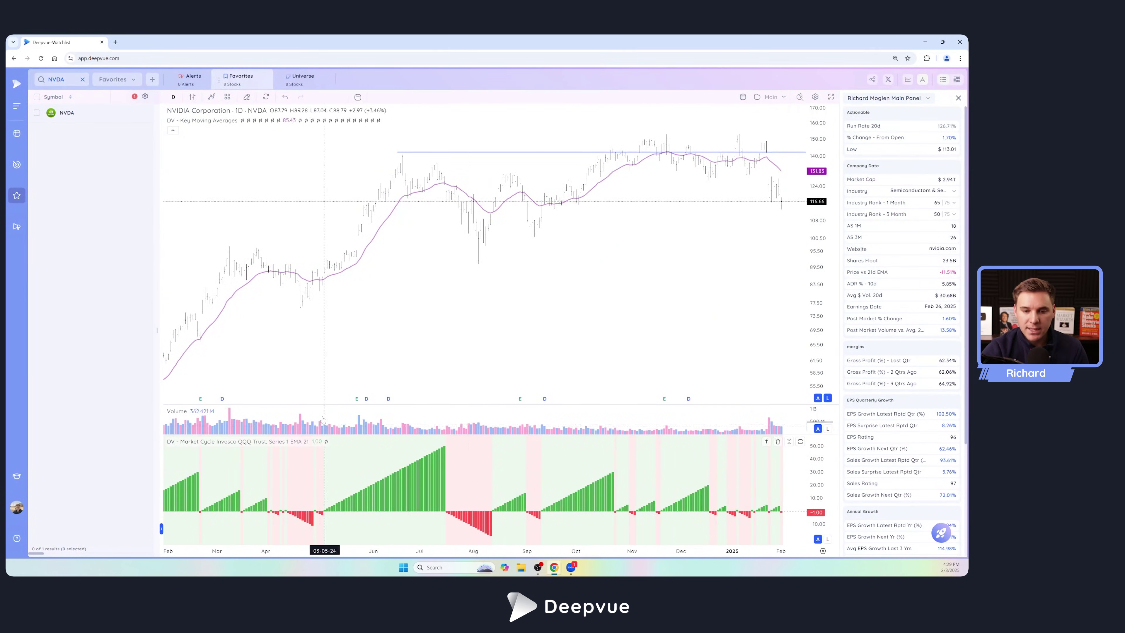
scroll(509, 514, down, 5)
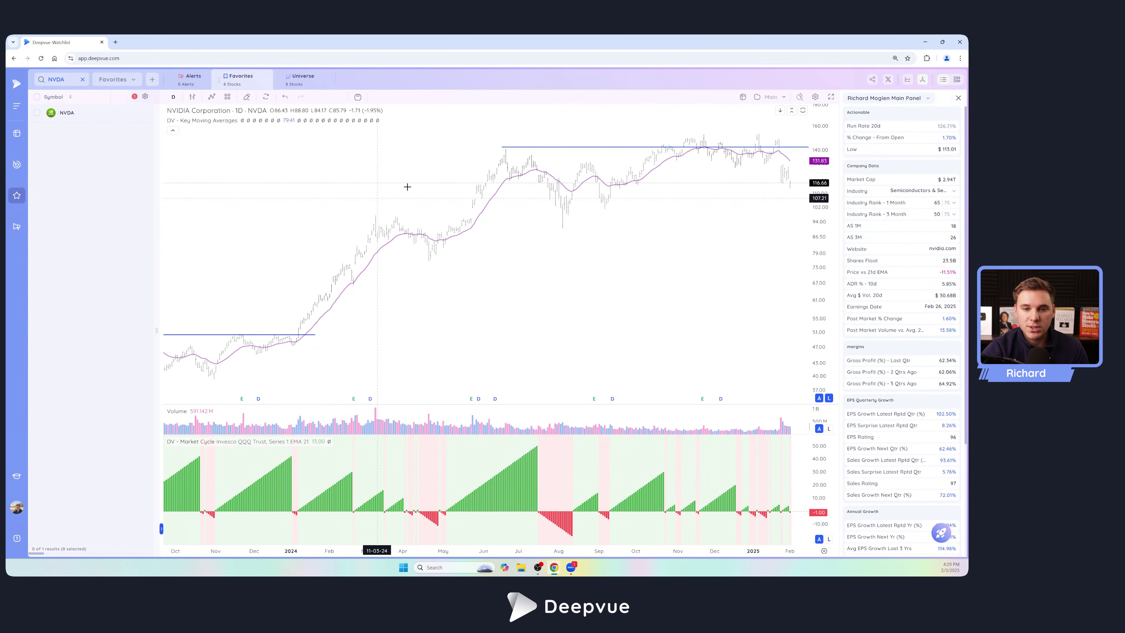
scroll(489, 321, down, 2)
scroll(429, 348, down, 2)
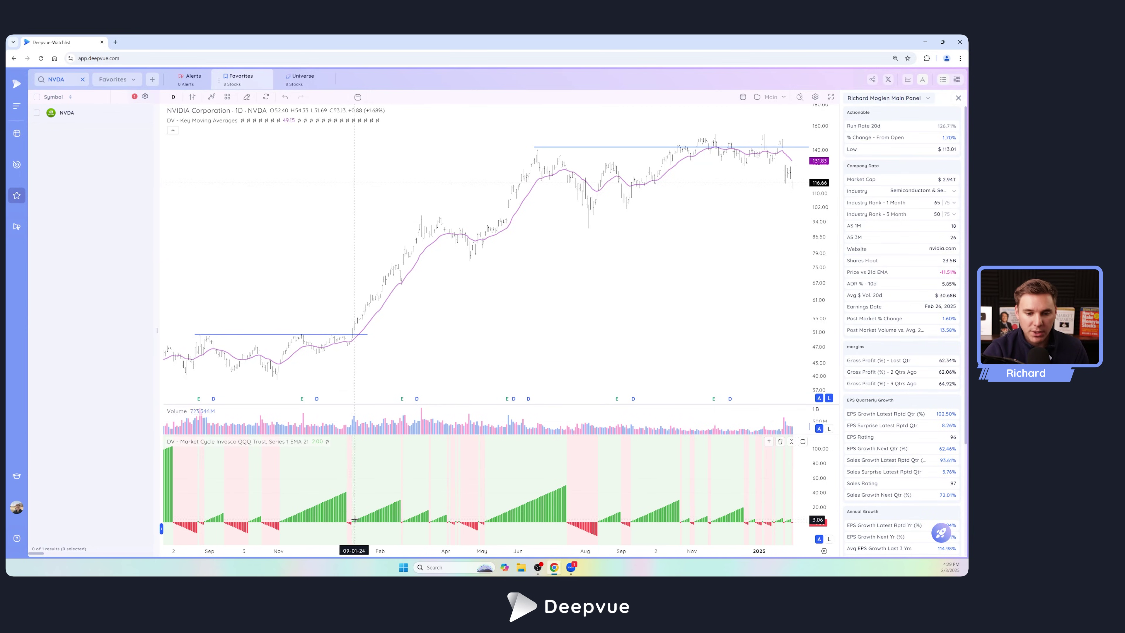
scroll(410, 325, up, 2)
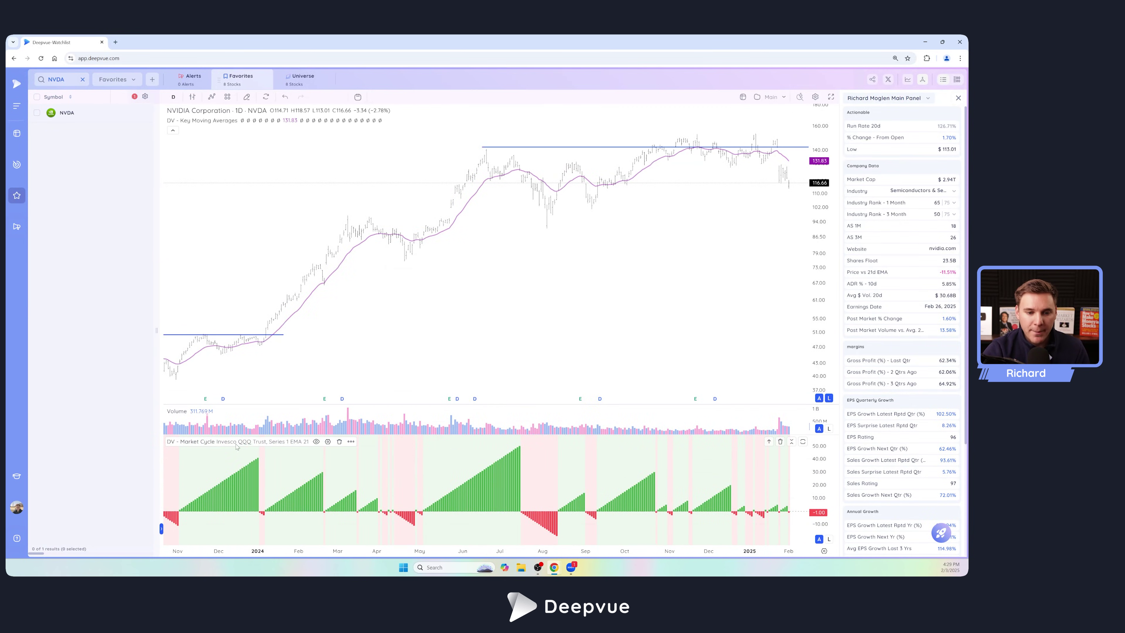
Step: Change the Market Cycle base line index symbol from QQQ to SPY
click(327, 442)
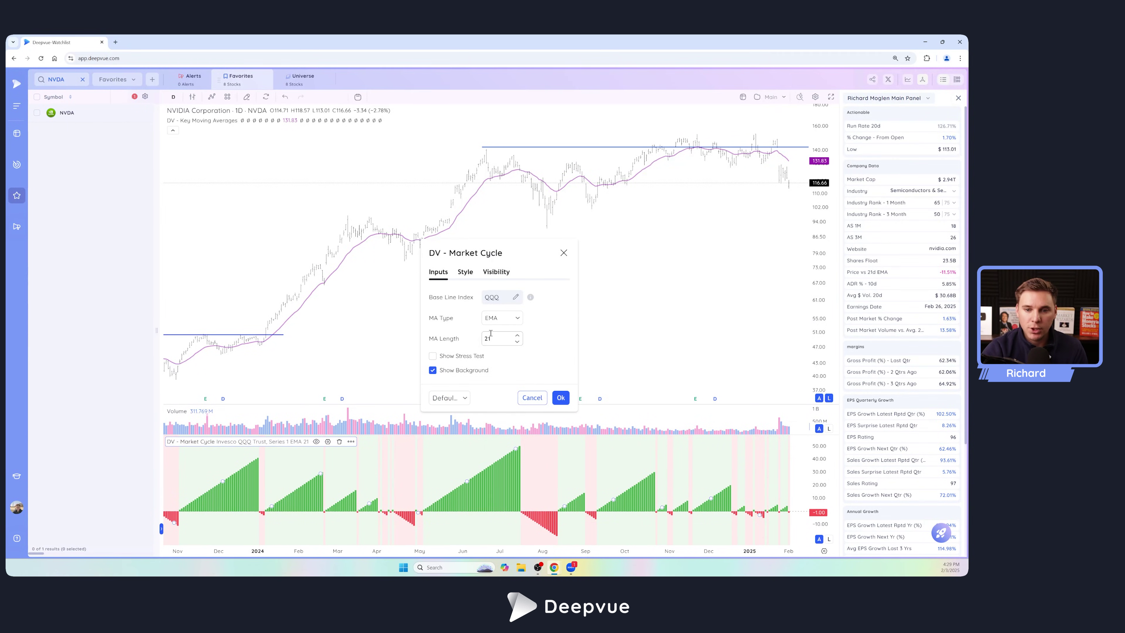
click(502, 298)
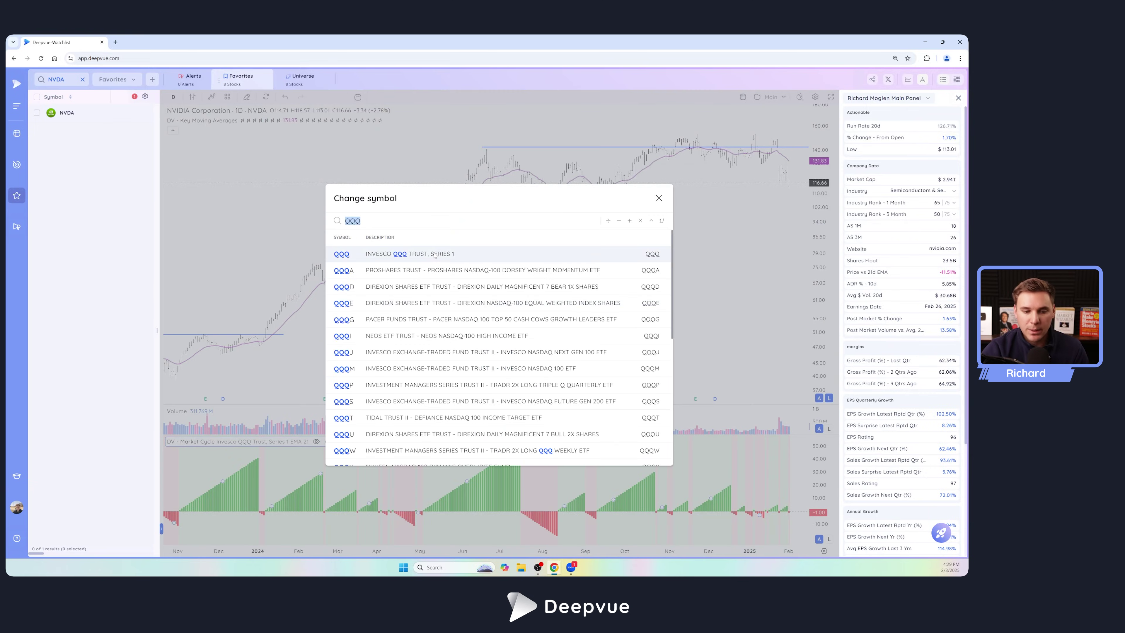
text(SP)
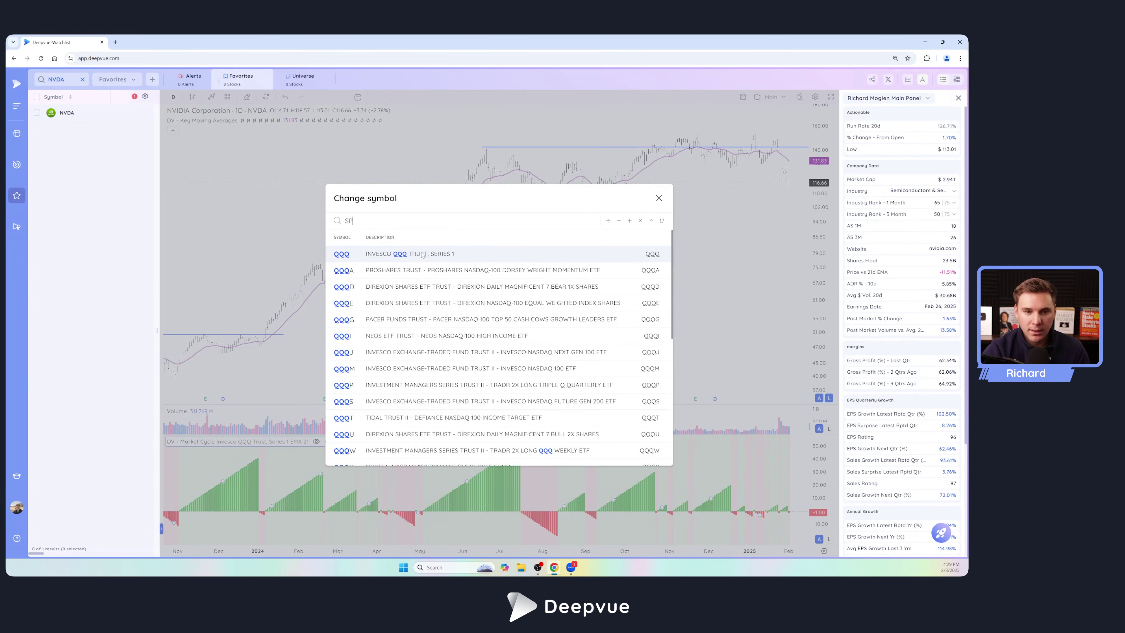
text(Y)
key(Return)
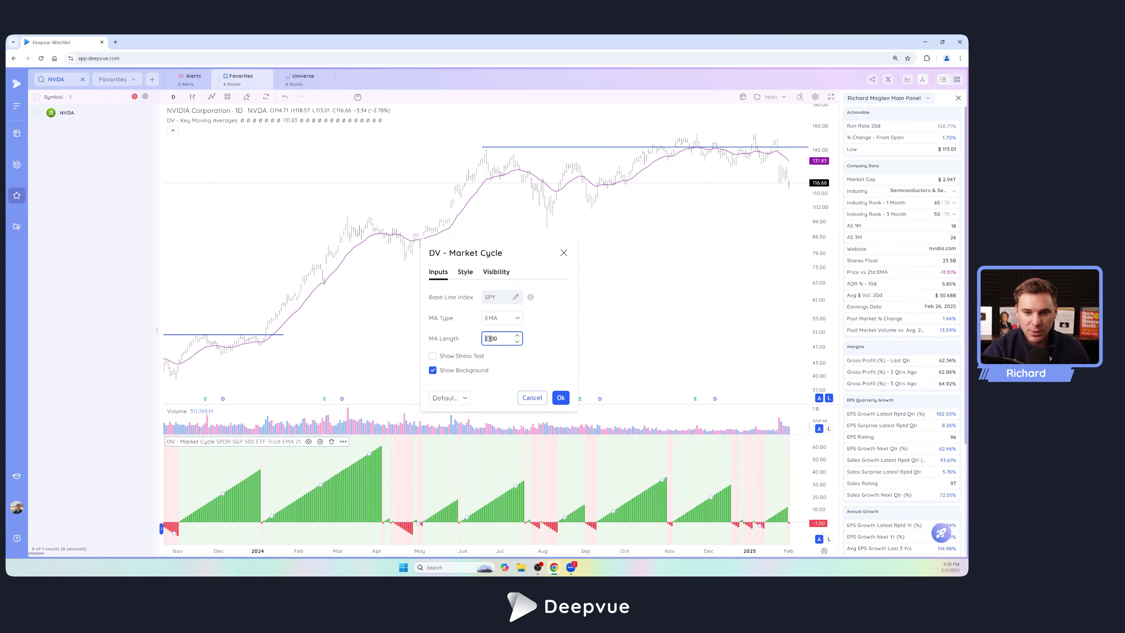
Step: Apply the SPY 200 EMA settings and zoom NVDA out to span late 2021 into 2025
click(561, 398)
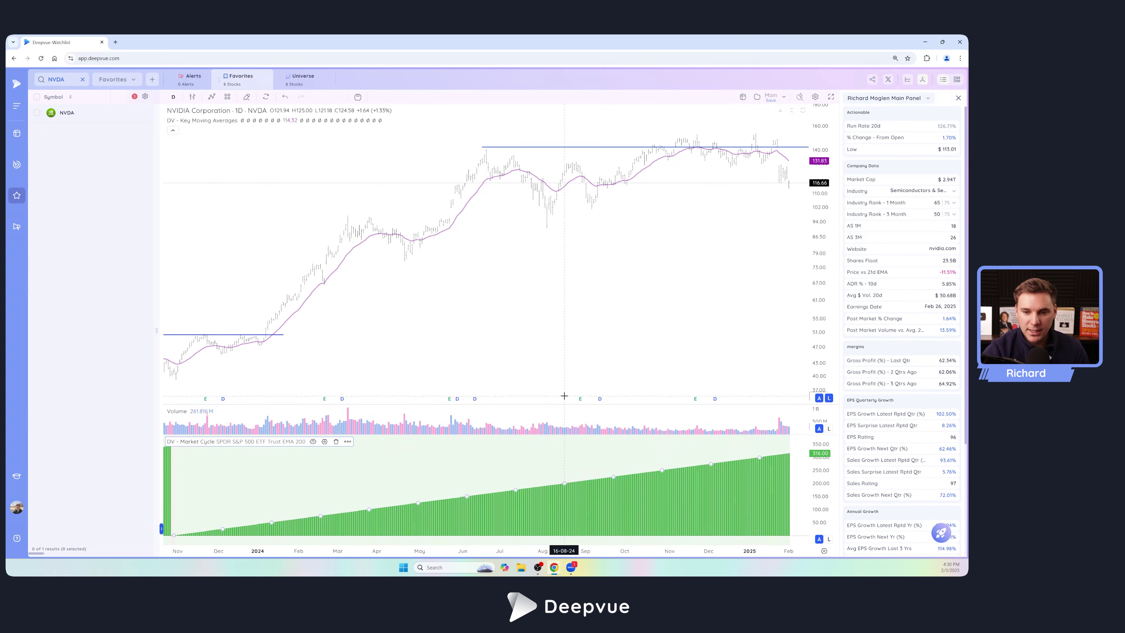
scroll(399, 337, down, 5)
scroll(399, 337, down, 5)
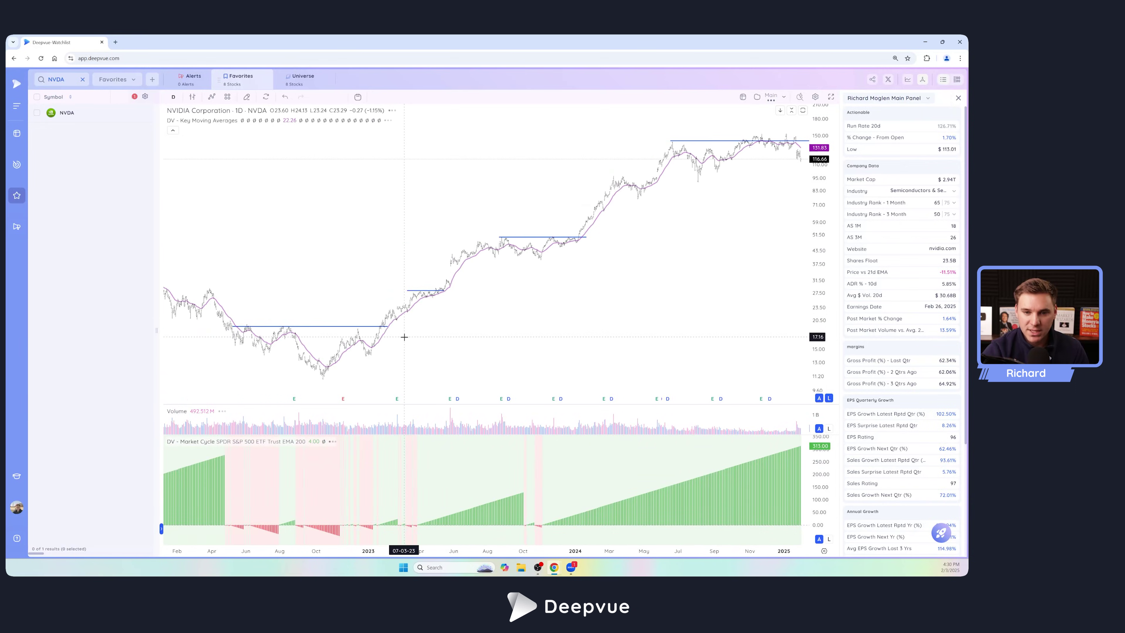
scroll(418, 400, down, 5)
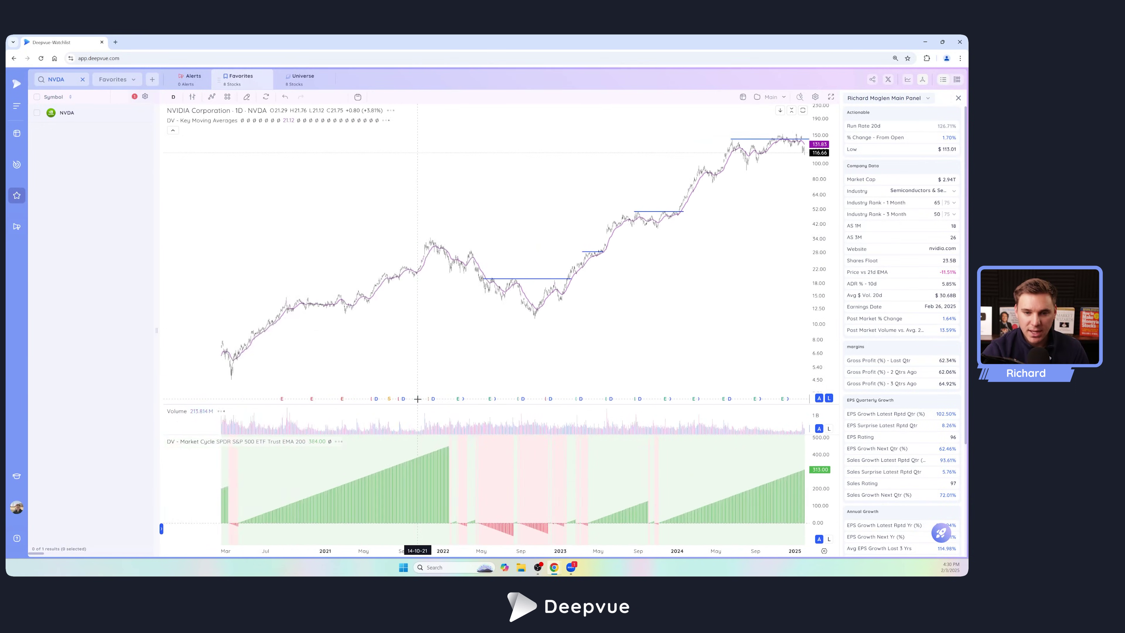
scroll(535, 251, up, 5)
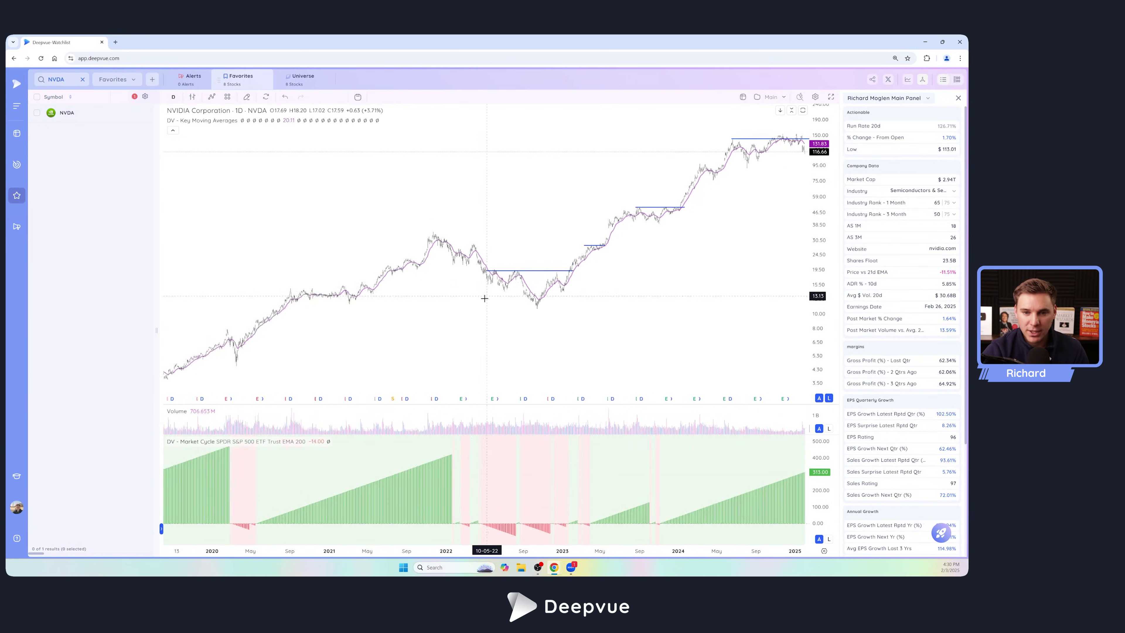
scroll(491, 383, up, 3)
scroll(490, 383, up, 1)
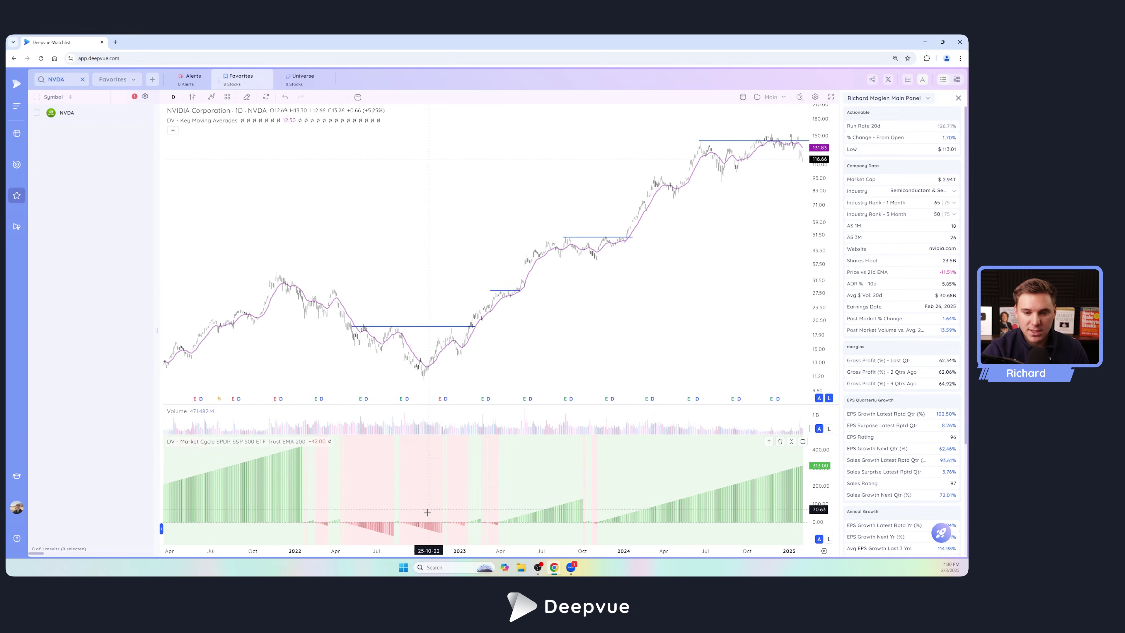
scroll(523, 513, up, 2)
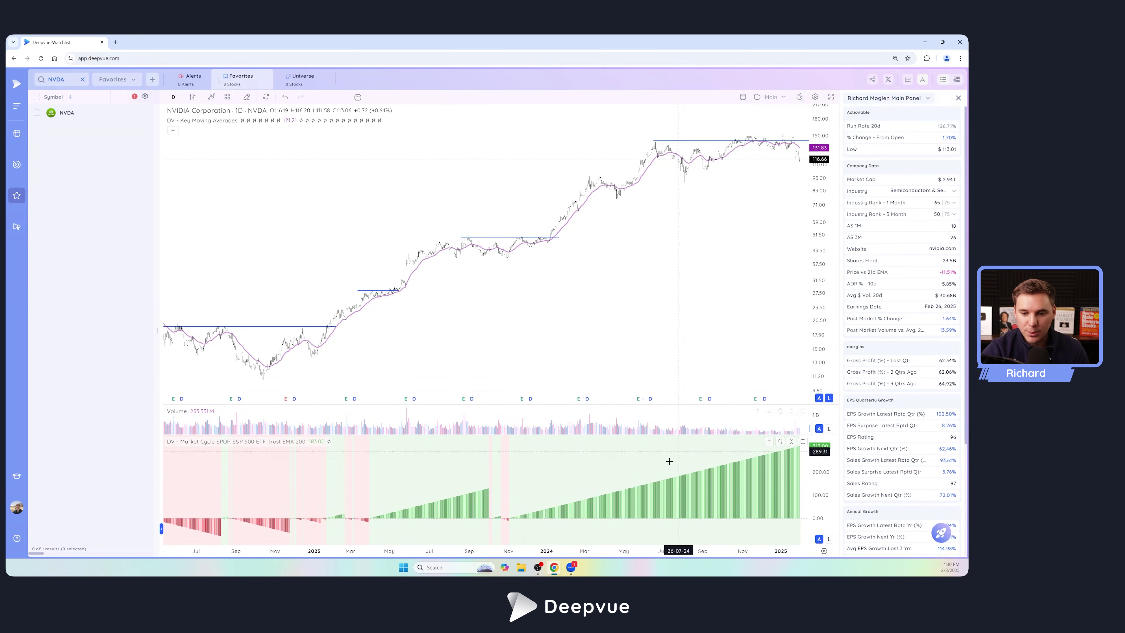
scroll(508, 424, down, 2)
scroll(532, 399, down, 2)
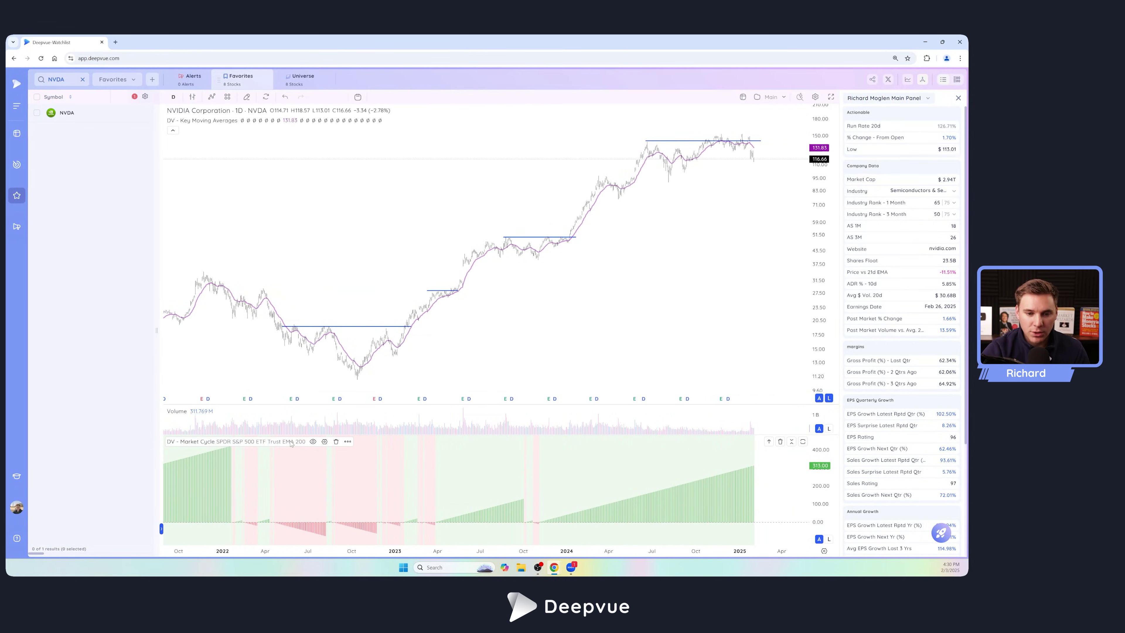
Step: Set the Market Cycle MA Length to 21 and zoom to view the short cycles
click(324, 442)
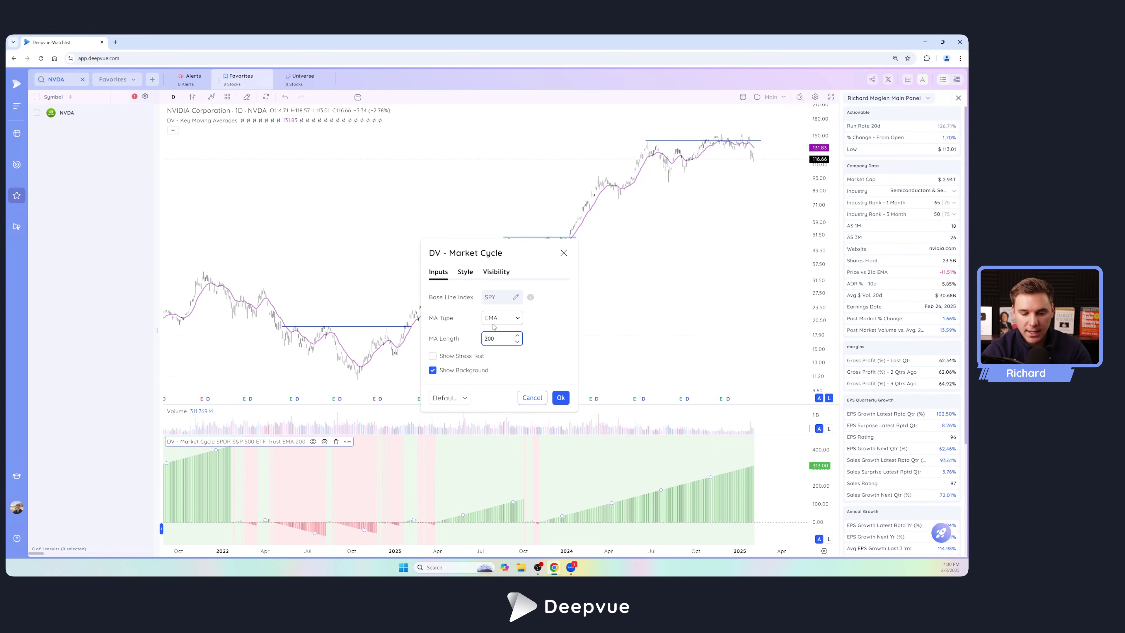
text(21)
click(560, 397)
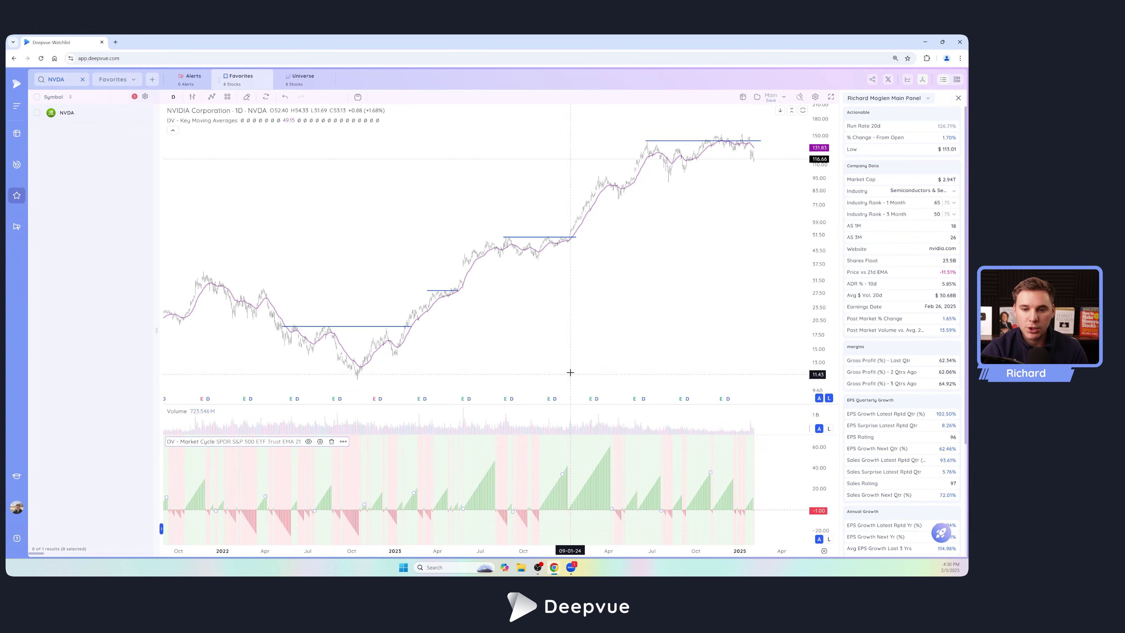
scroll(624, 325, up, 8)
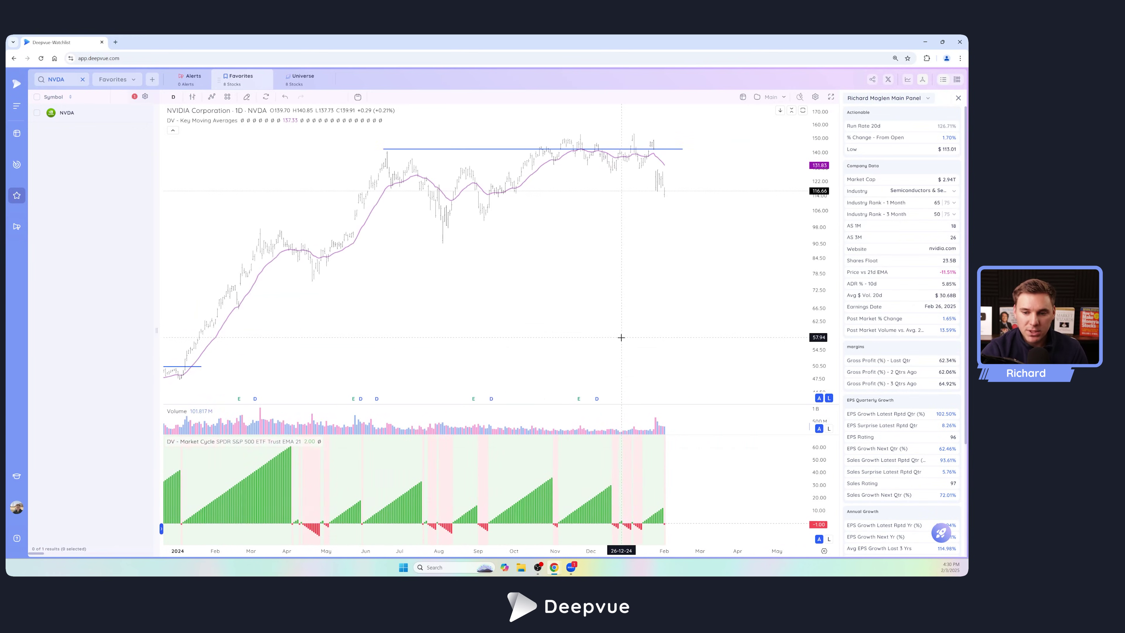
scroll(629, 317, up, 3)
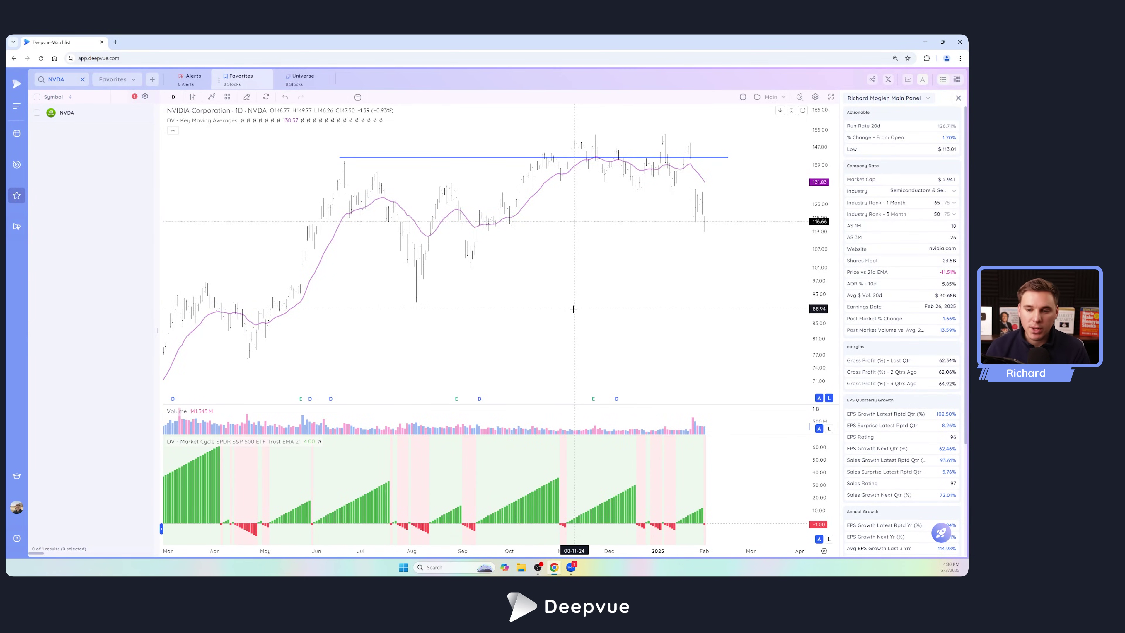
scroll(573, 309, down, 12)
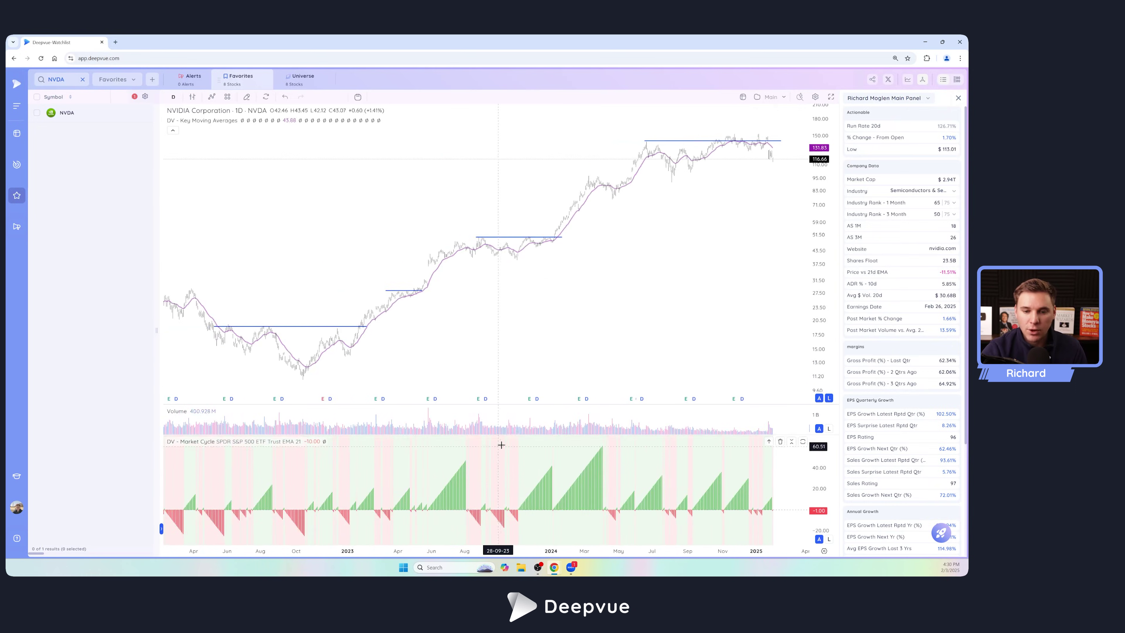
scroll(665, 448, down, 8)
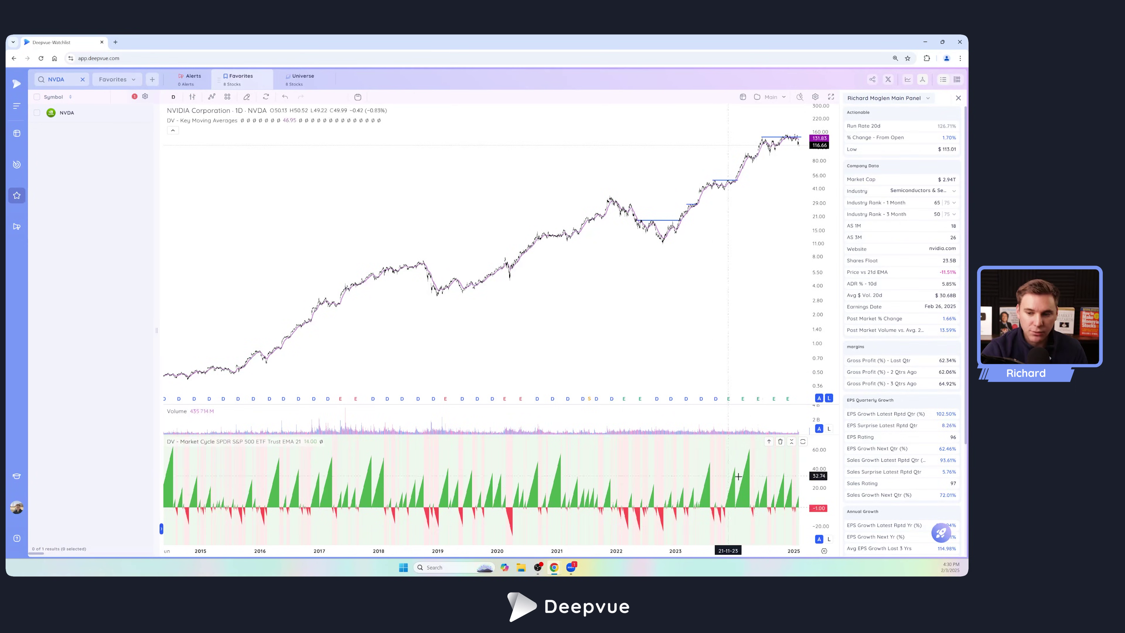
scroll(491, 501, down, 2)
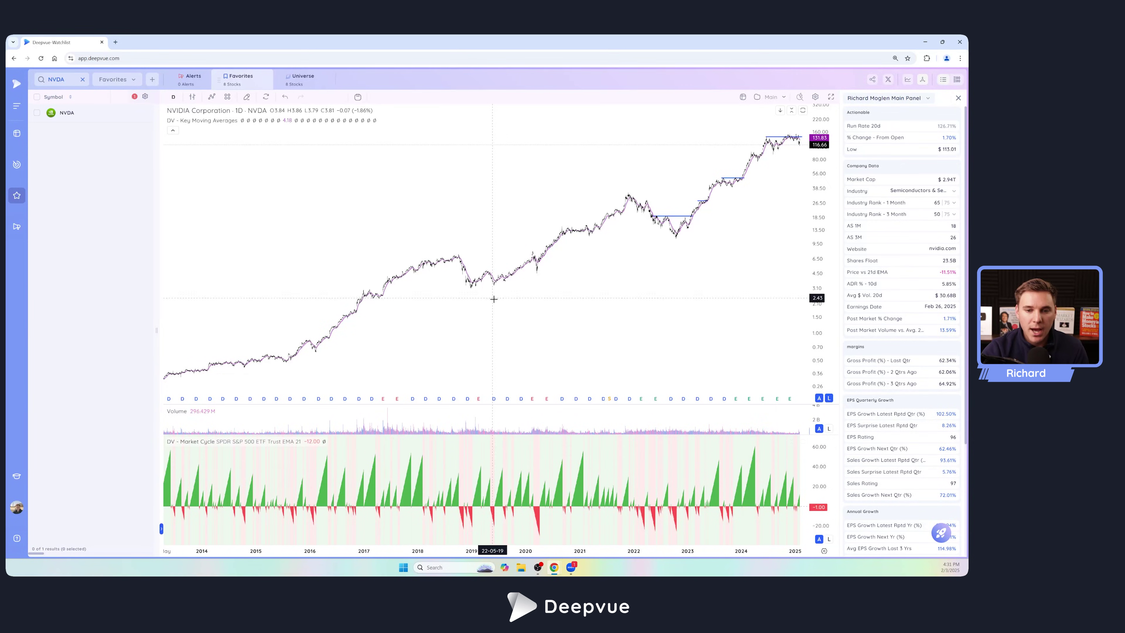
scroll(491, 310, up, 10)
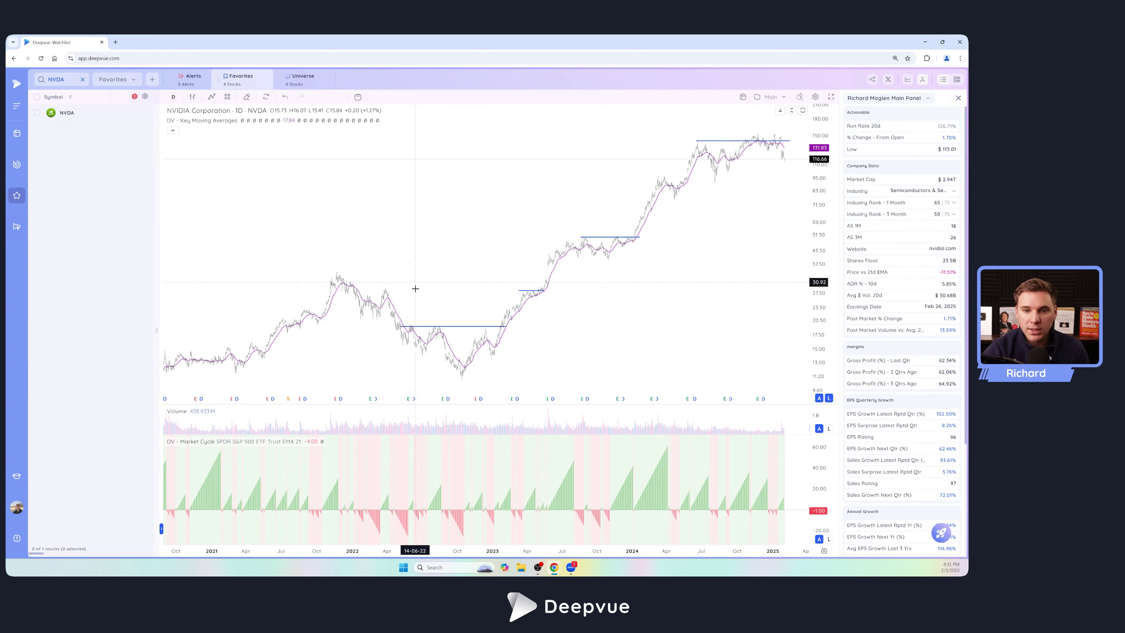
scroll(477, 289, up, 10)
scroll(471, 291, up, 1)
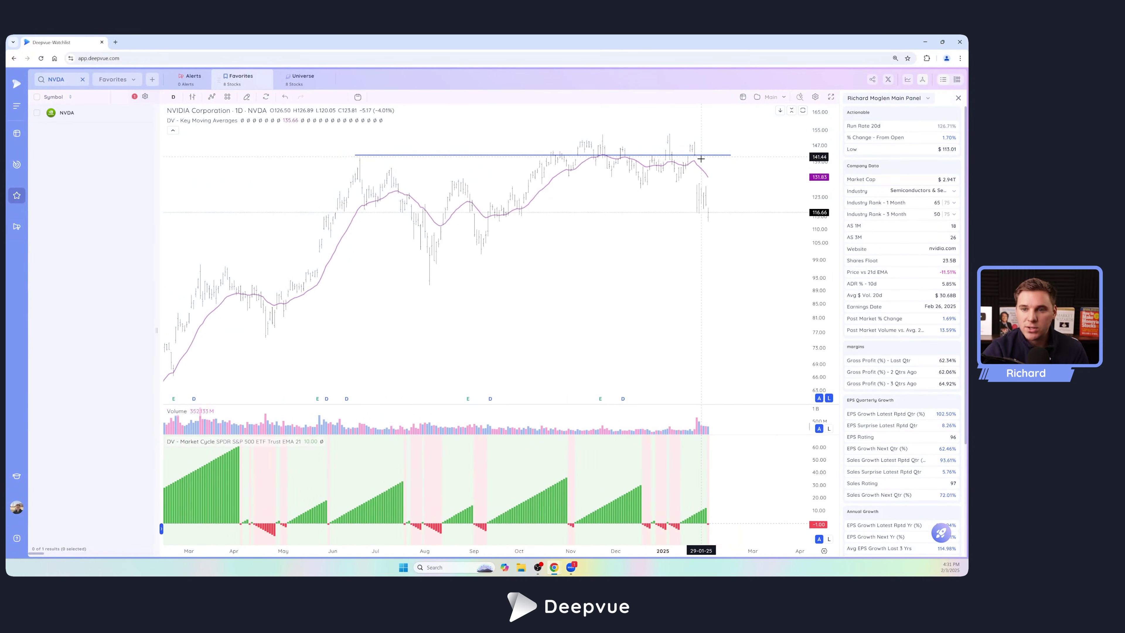
Step: Add another DV - Market Cycle indicator found by searching 'cyc'
mouse_move(238, 123)
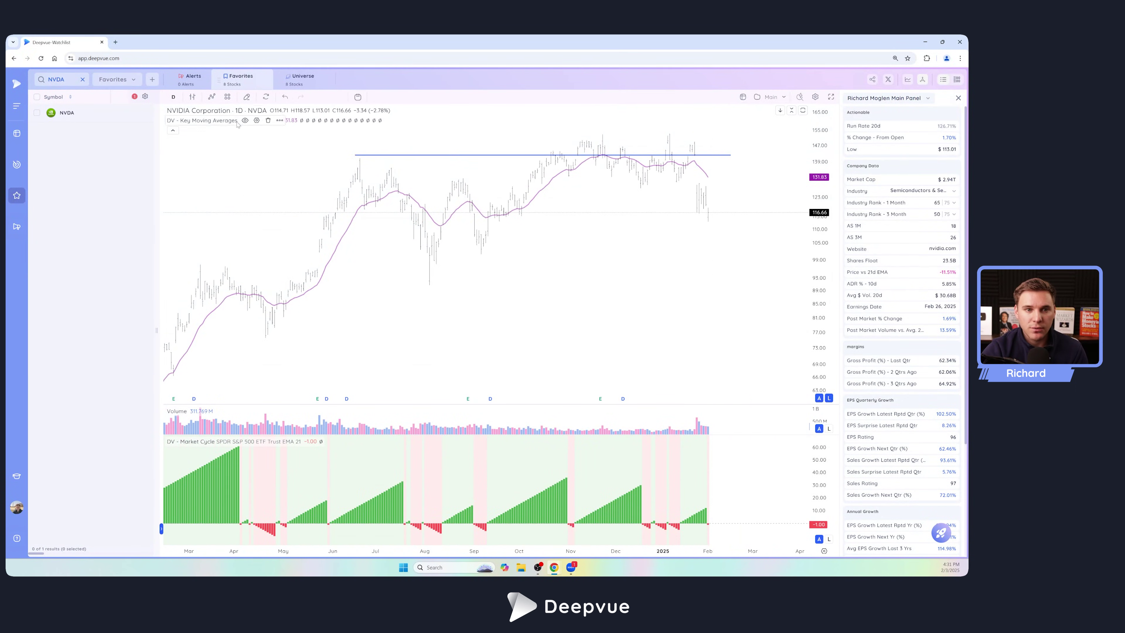
click(211, 96)
text(c)
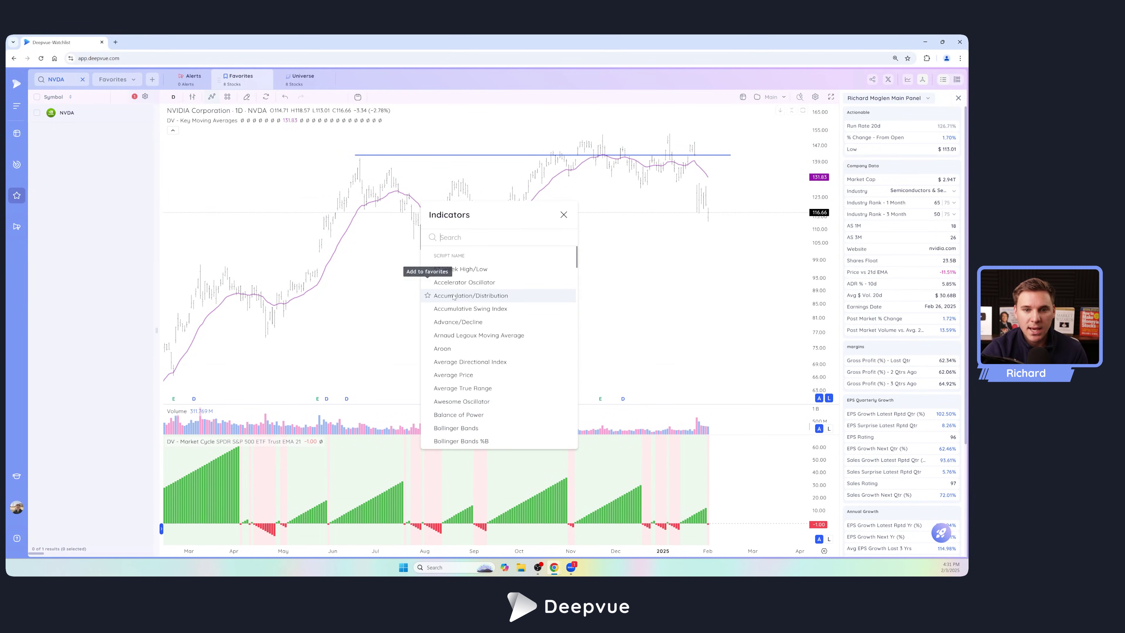
text(ycle)
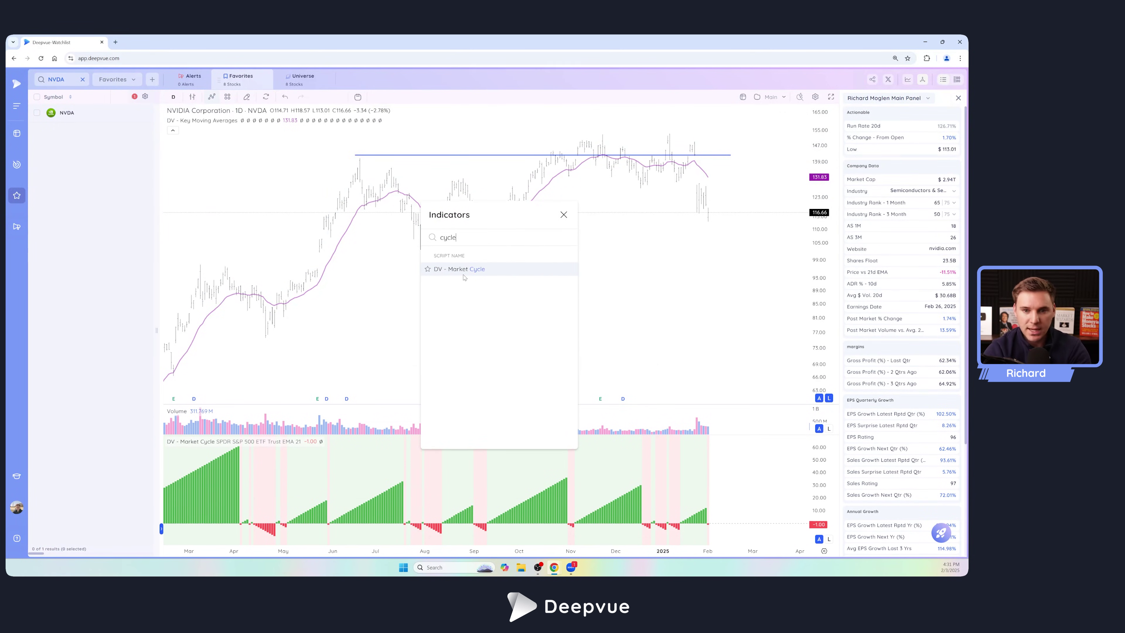
click(464, 272)
click(564, 214)
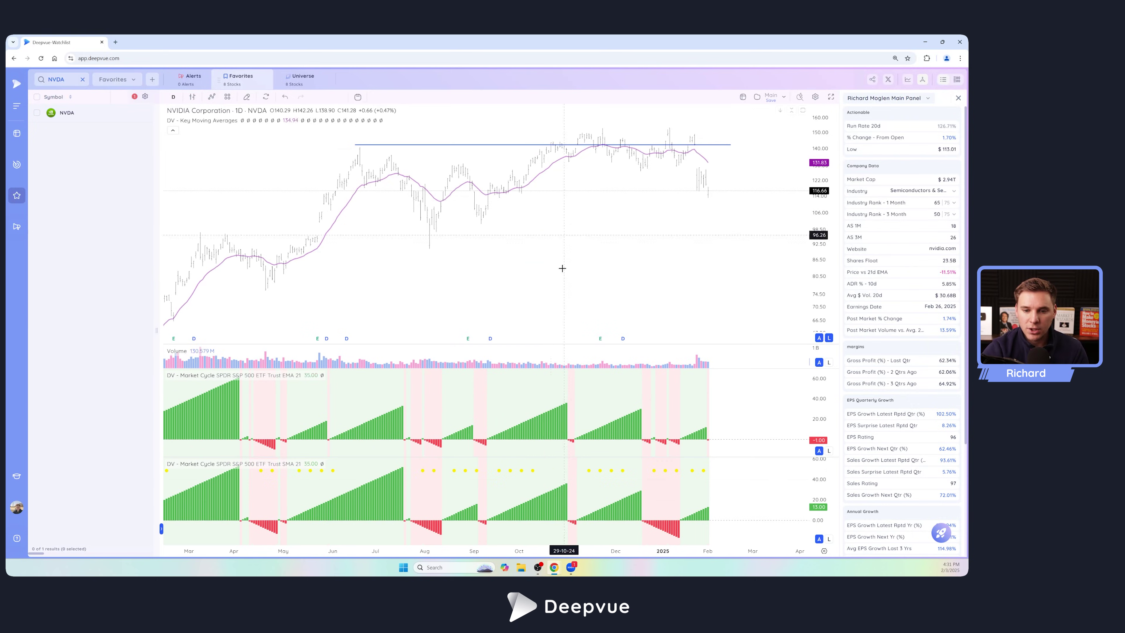
Step: Check the new pane's settings, leaving SPY with a 21 SMA unchanged
mouse_move(278, 463)
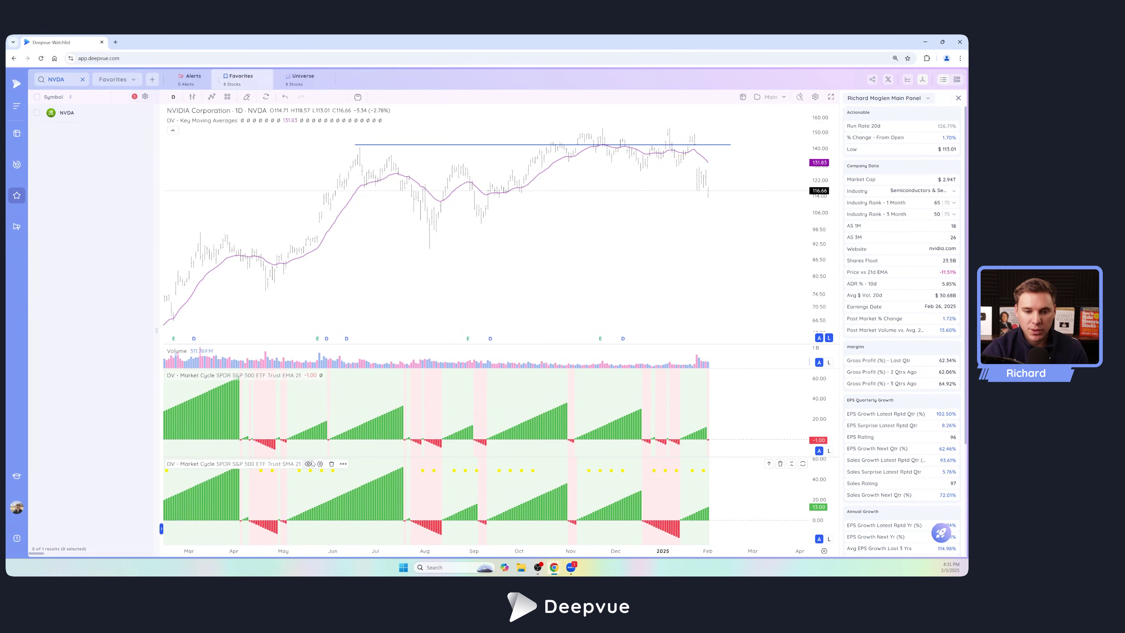
click(320, 465)
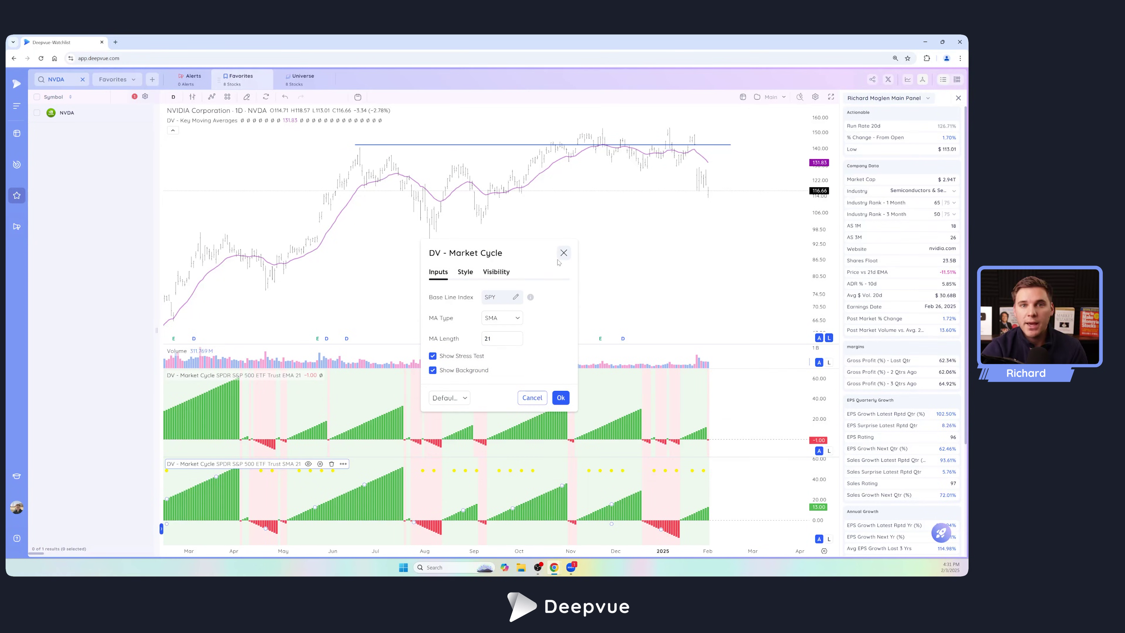
click(563, 253)
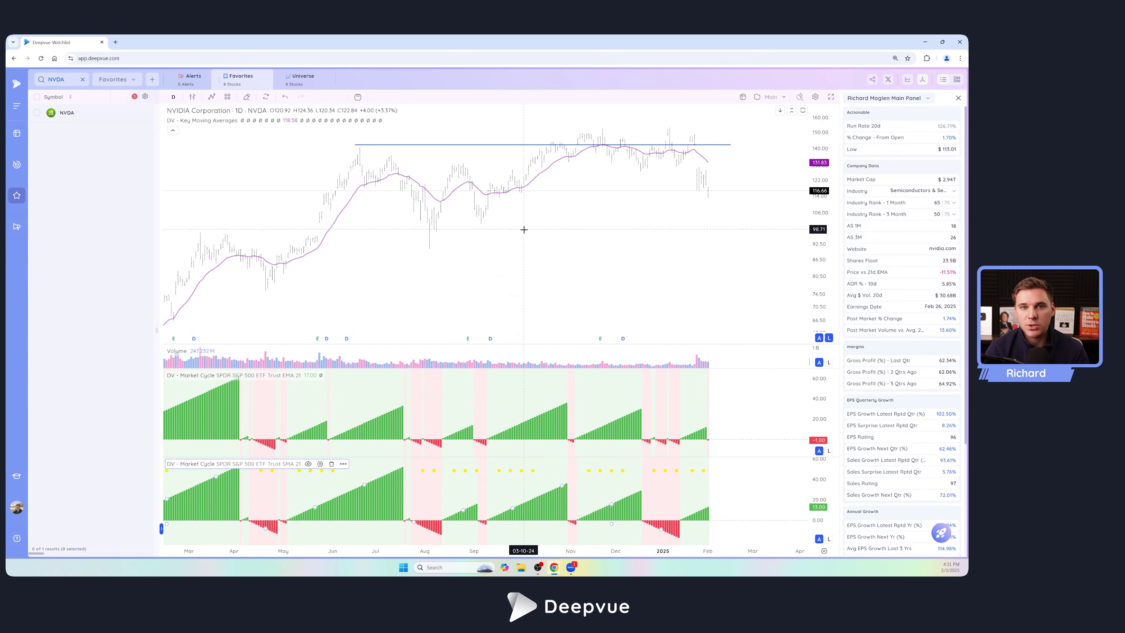